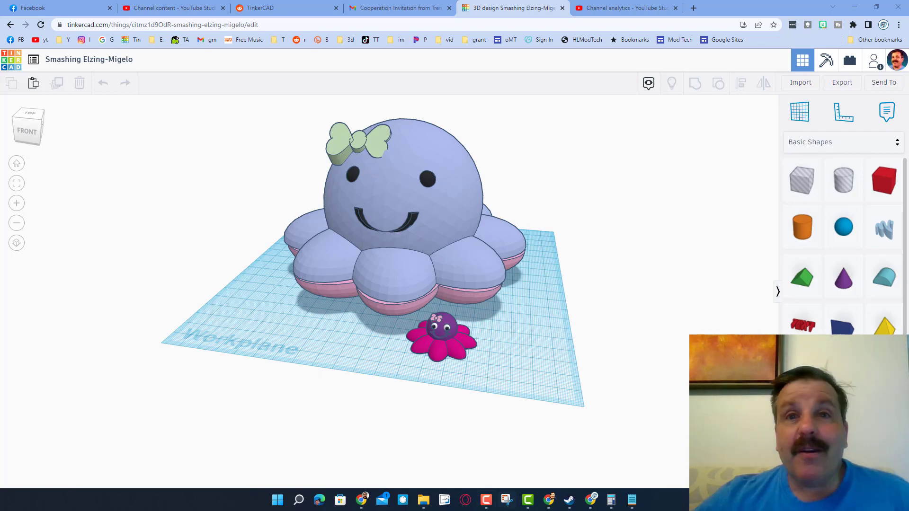
# Zoom in and orbit the view so the big sample octopus faces front.
pyautogui.scroll(4, 340, 356)
pyautogui.moveTo(338, 363); pyautogui.dragTo(455, 369, button='right')
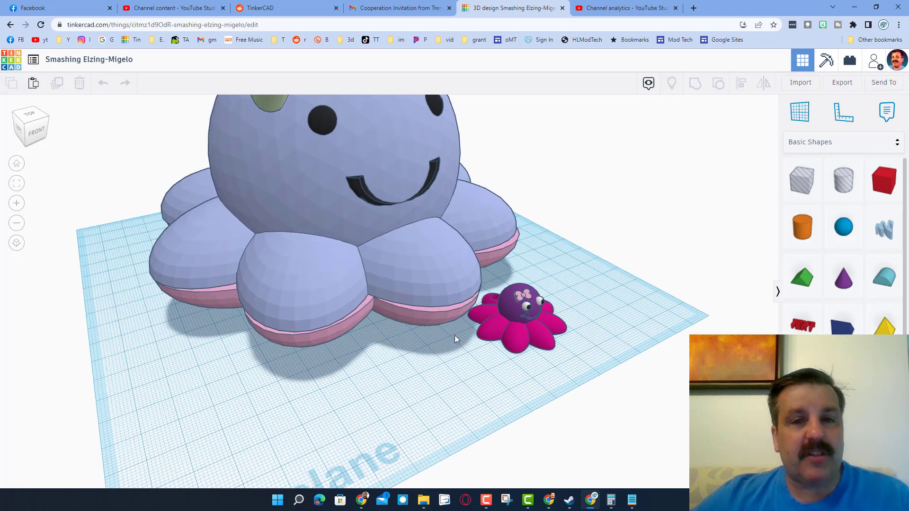
pyautogui.moveTo(374, 328); pyautogui.dragTo(341, 321, button='right')
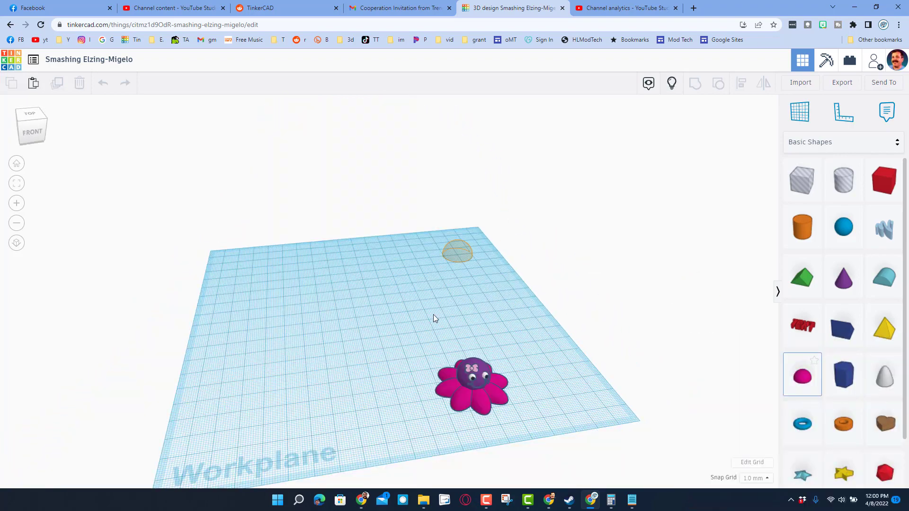
# Place the half-sphere and resize it to width 10 and height 5.
pyautogui.click(331, 329)
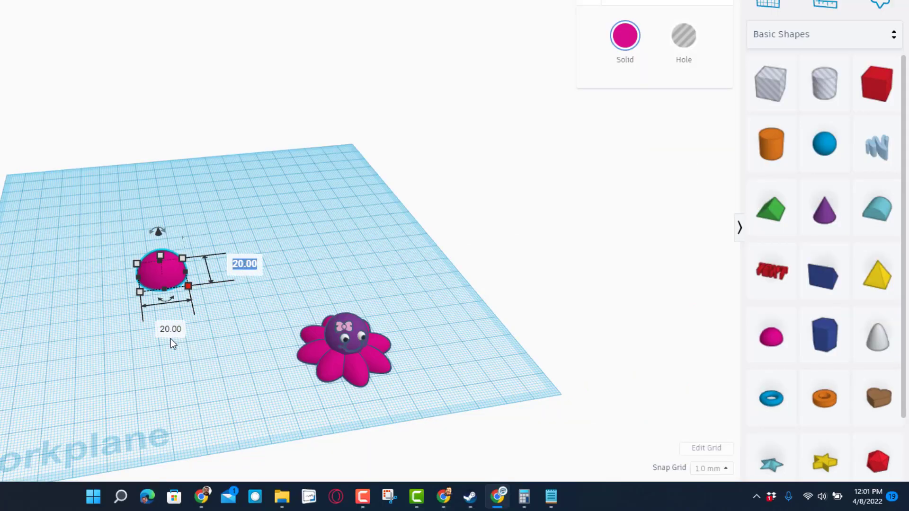
pyautogui.click(172, 336)
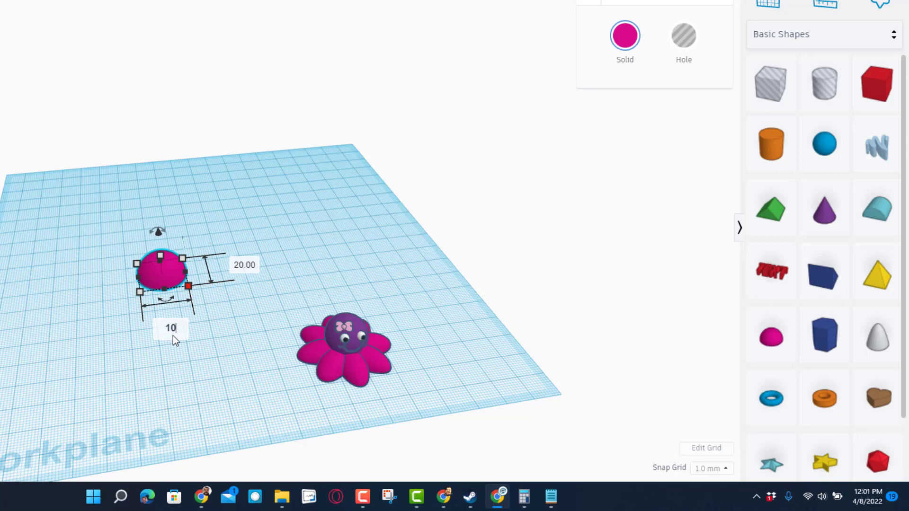
pyautogui.write('10')
pyautogui.press('Return')
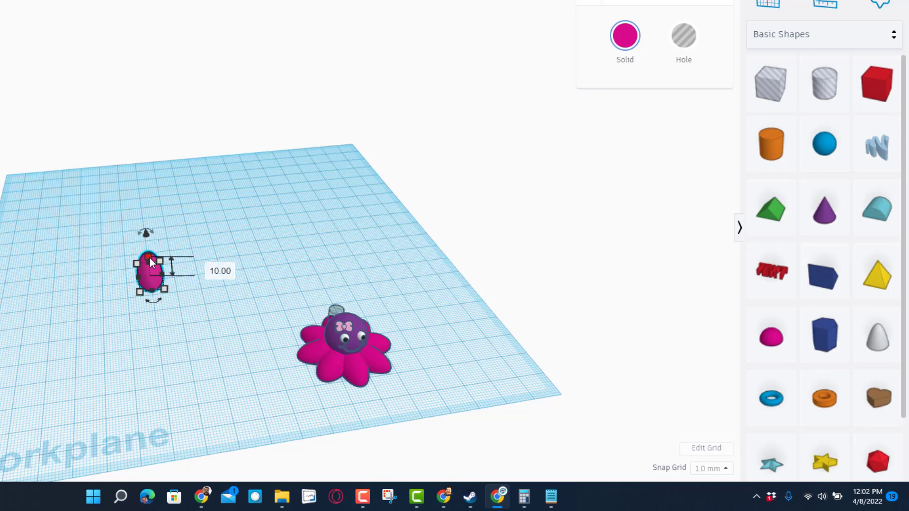
pyautogui.click(217, 273)
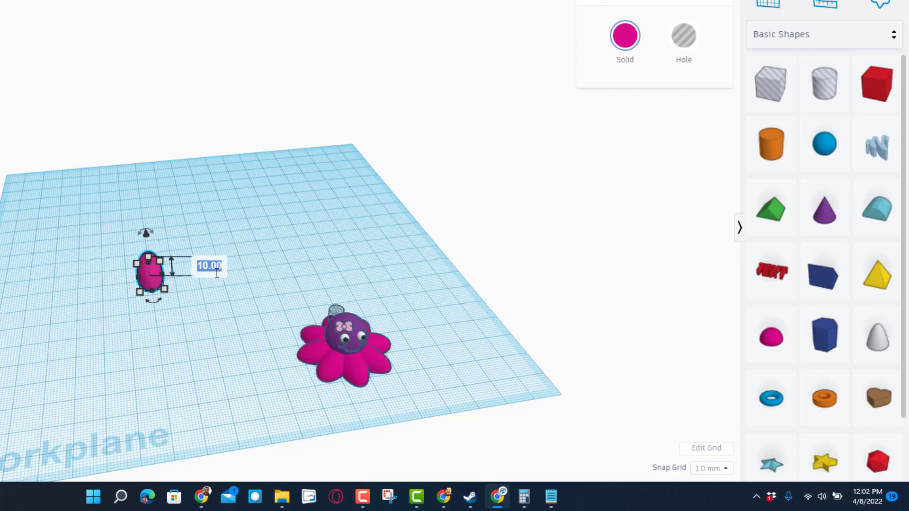
pyautogui.write('5')
pyautogui.press('Return')
pyautogui.moveTo(217, 273); pyautogui.dragTo(156, 271, button='right')
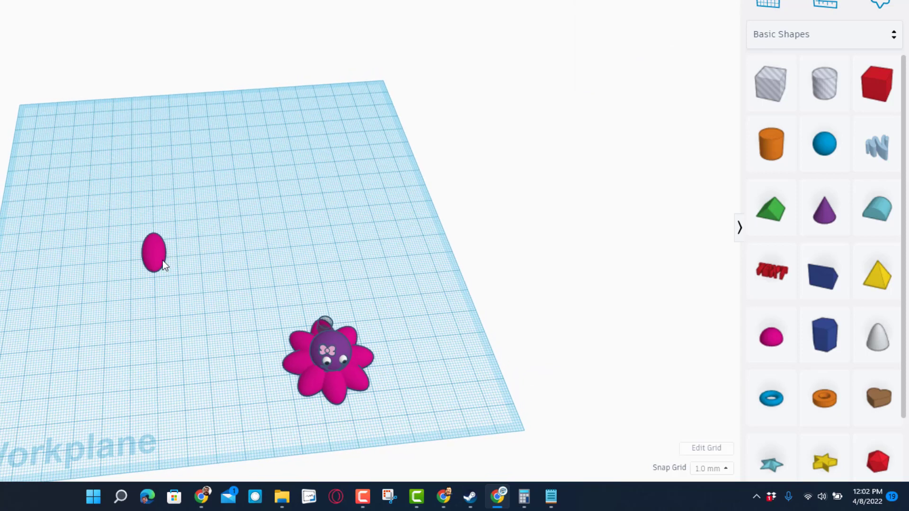
# Set the snap grid to 5.0 mm and duplicate the ellipse, moving the copy end to end.
pyautogui.click(161, 262)
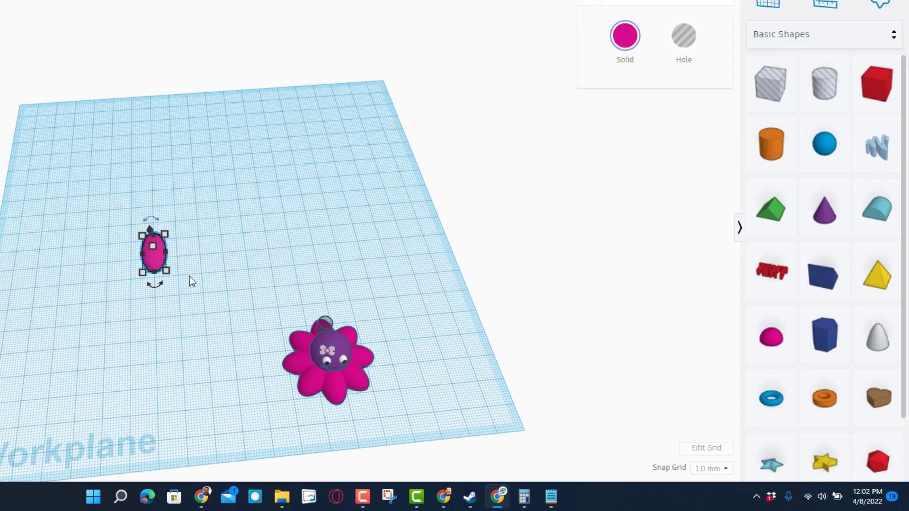
pyautogui.click(712, 469)
pyautogui.click(708, 443)
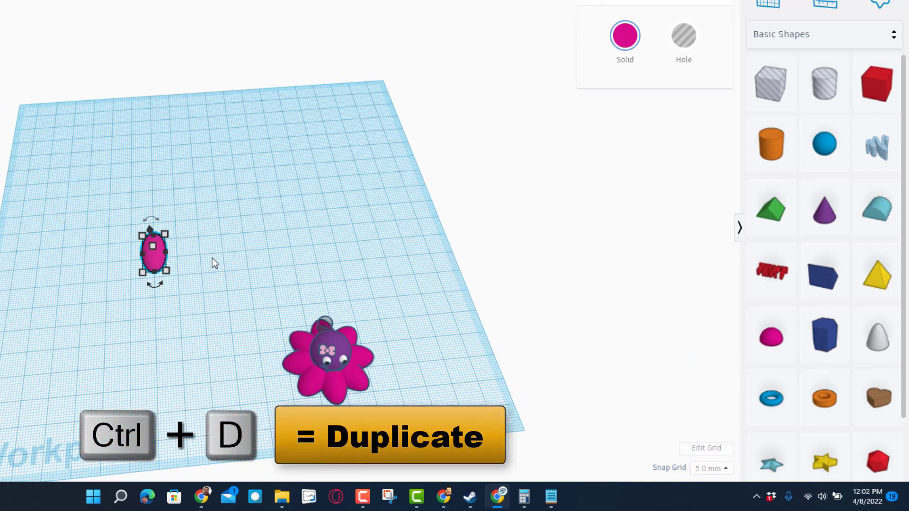
pyautogui.hotkey('ctrl', 'd')
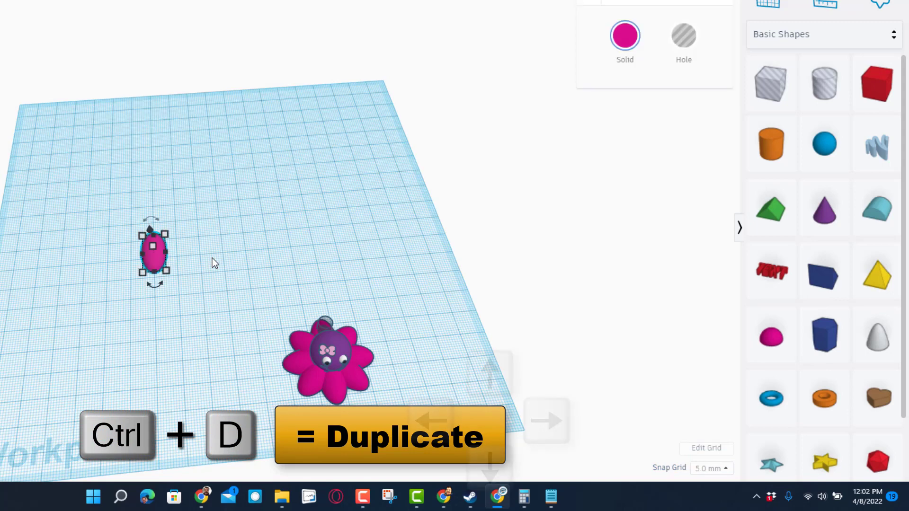
pyautogui.press('Up')
pyautogui.press('Up')
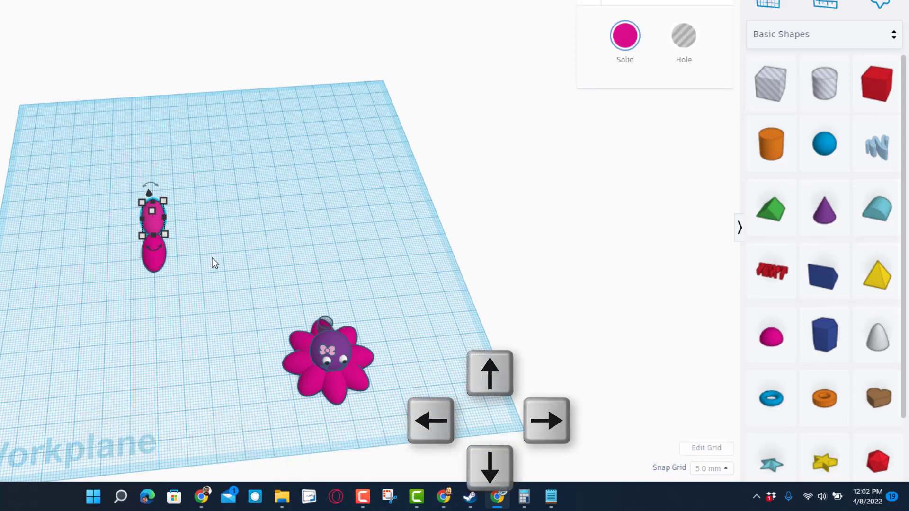
pyautogui.moveTo(212, 264); pyautogui.dragTo(176, 172, button='right')
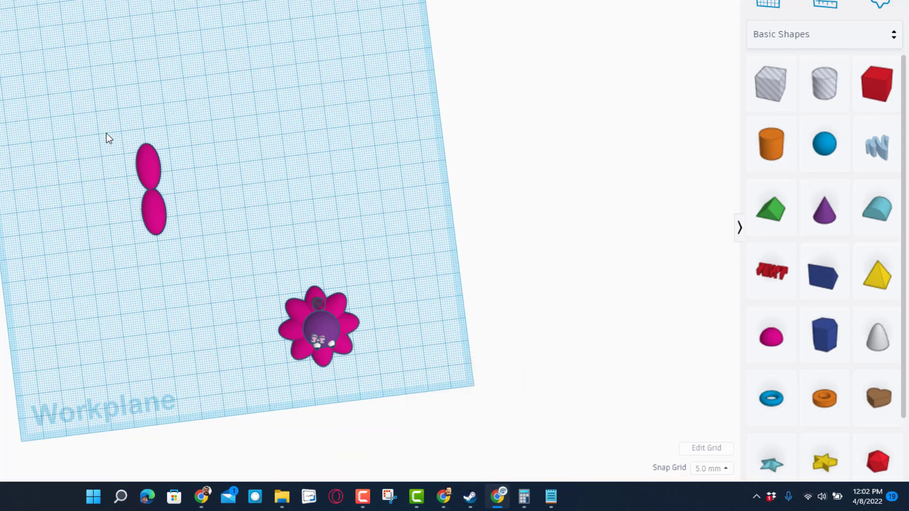
# Group the two ellipses, then make rotated duplicates of the pair to build eight petals.
pyautogui.moveTo(108, 142); pyautogui.dragTo(189, 242)
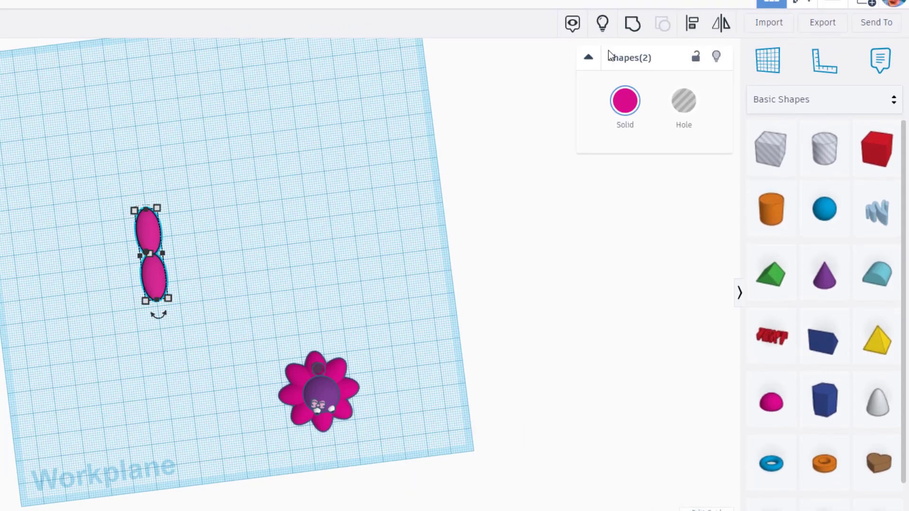
pyautogui.click(632, 24)
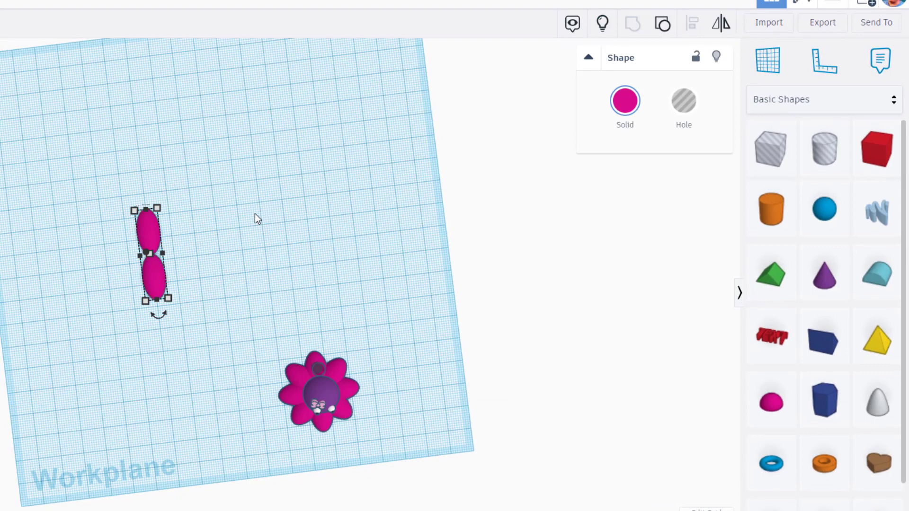
pyautogui.hotkey('ctrl', 'd')
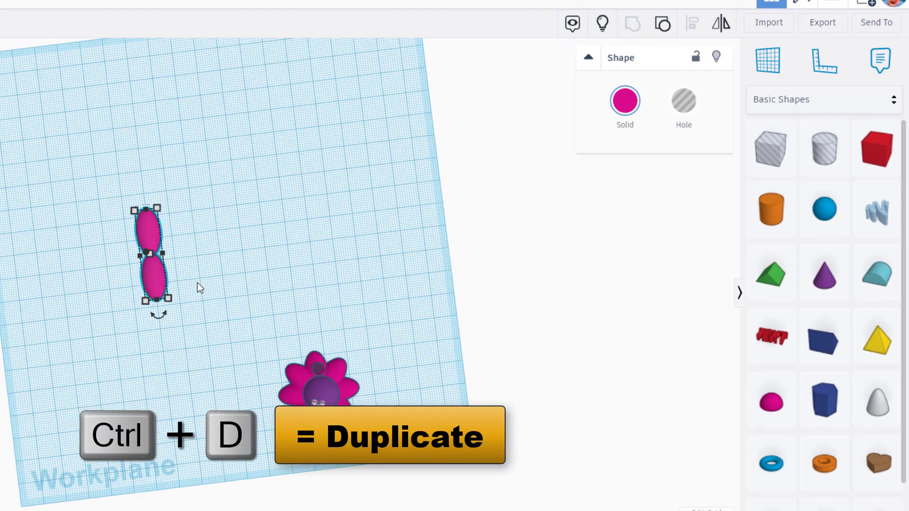
pyautogui.moveTo(163, 317); pyautogui.dragTo(134, 294)
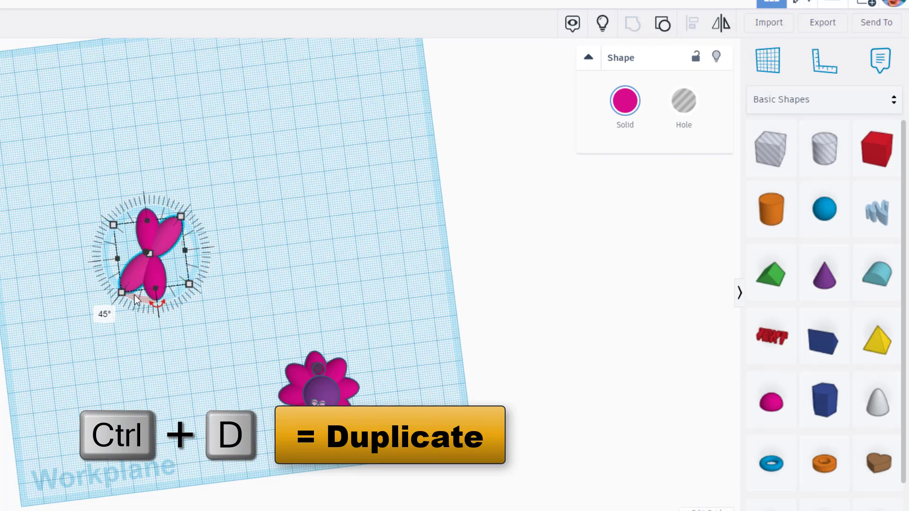
pyautogui.hotkey('ctrl', 'd')
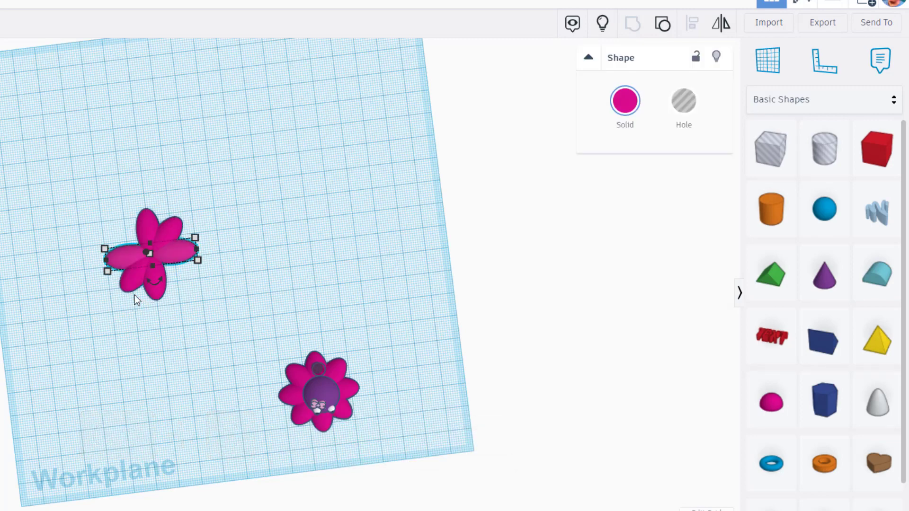
pyautogui.hotkey('ctrl', 'd')
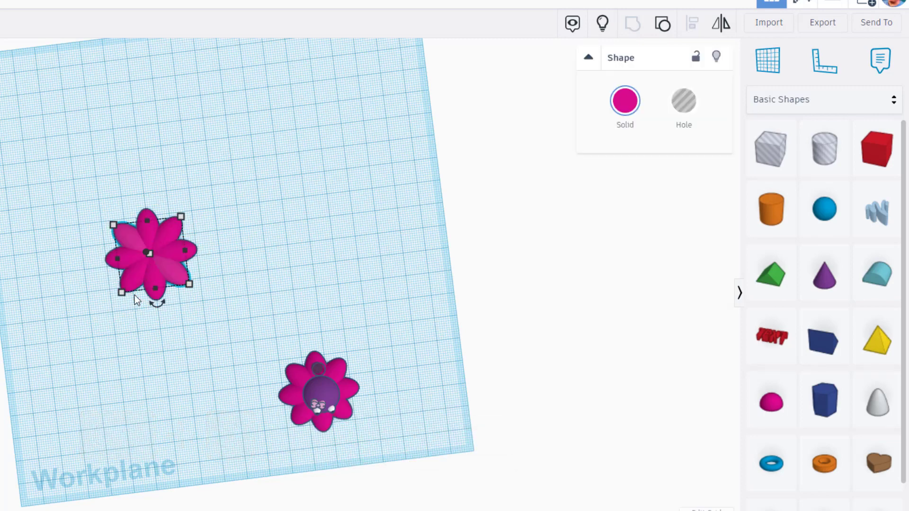
pyautogui.moveTo(189, 331); pyautogui.dragTo(188, 216, button='right')
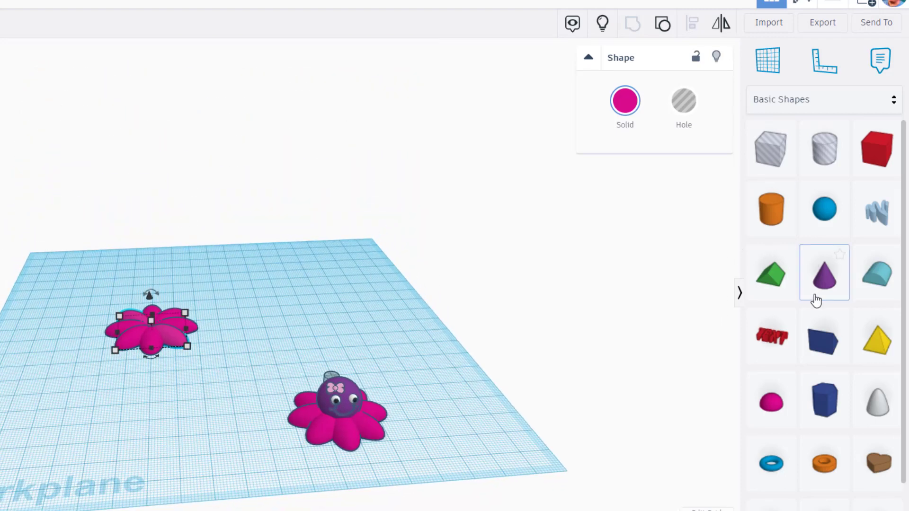
# Add a sphere beside the flower and scale it evenly to 15.
pyautogui.moveTo(824, 208); pyautogui.dragTo(221, 353)
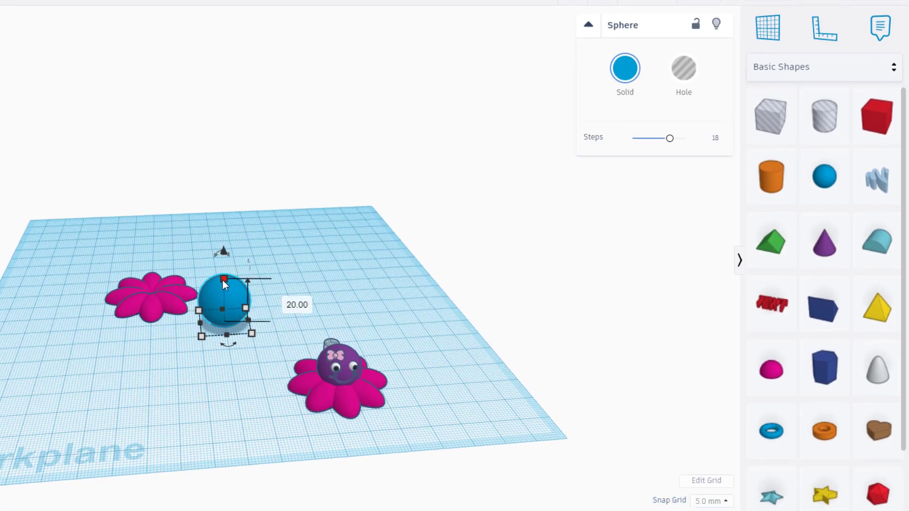
pyautogui.keyDown('shift'); pyautogui.moveTo(222, 281); pyautogui.dragTo(224, 291); pyautogui.keyUp('shift')
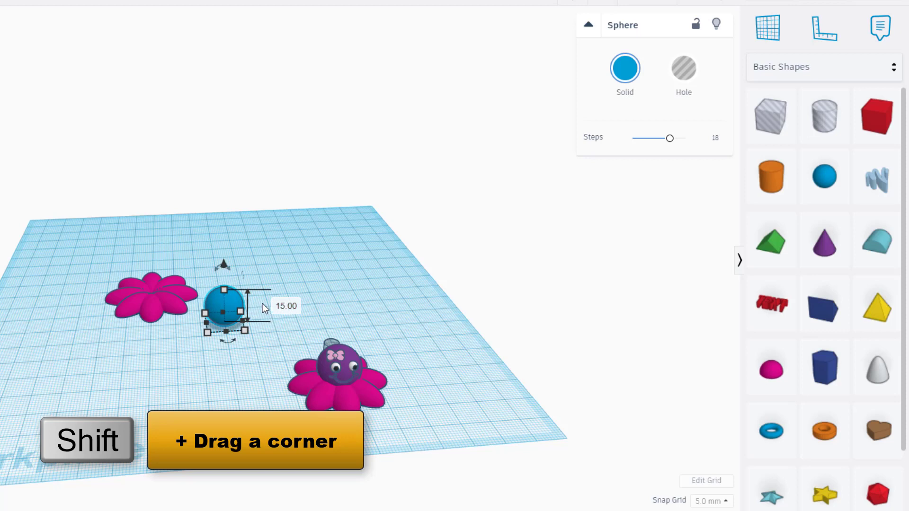
pyautogui.click(224, 206)
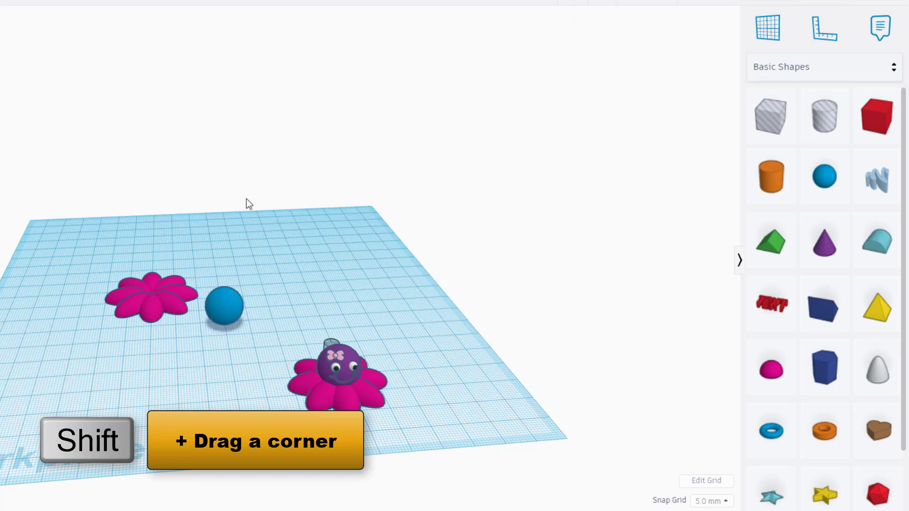
# Align the sphere and flower so the sphere is centred on the flower.
pyautogui.moveTo(66, 258); pyautogui.dragTo(76, 245, button='right')
pyautogui.moveTo(45, 218); pyautogui.dragTo(249, 342)
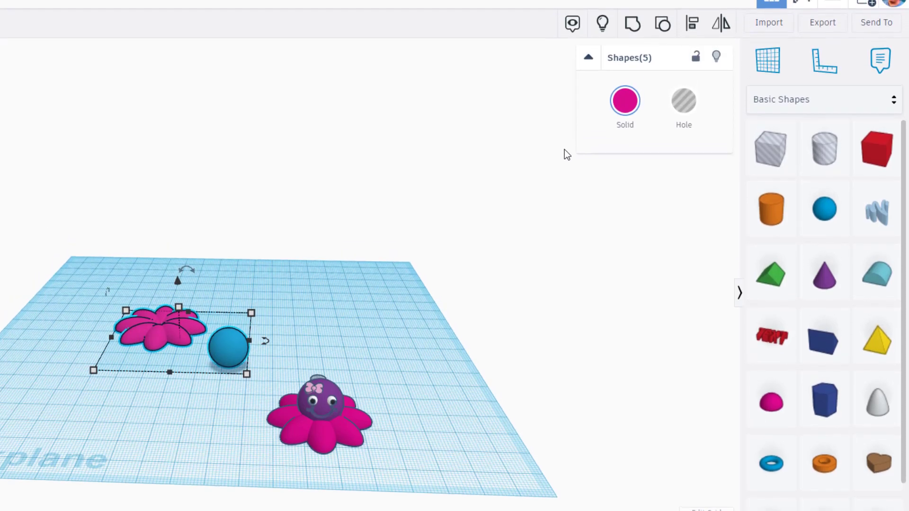
pyautogui.click(692, 24)
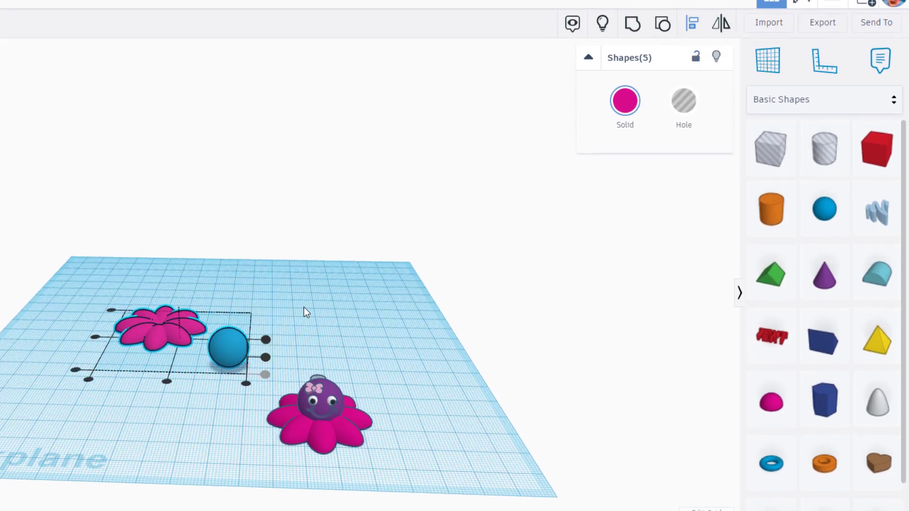
pyautogui.click(167, 382)
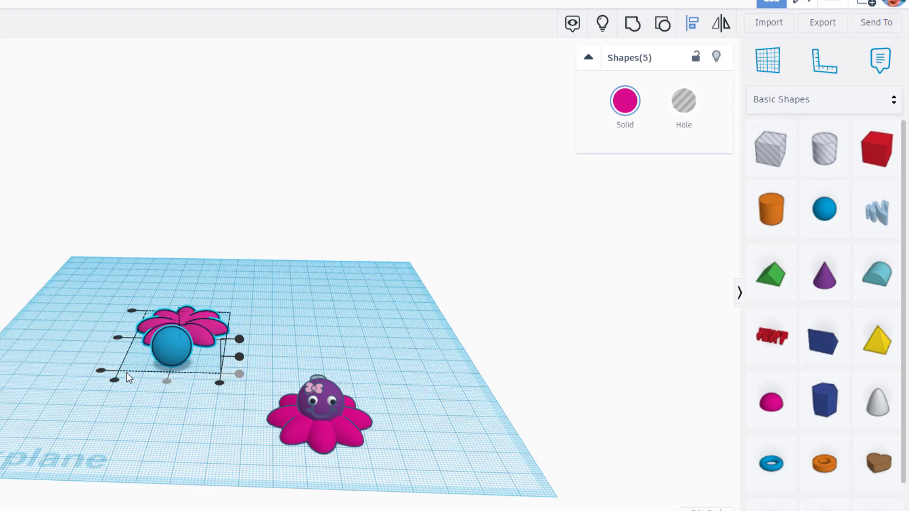
pyautogui.click(117, 337)
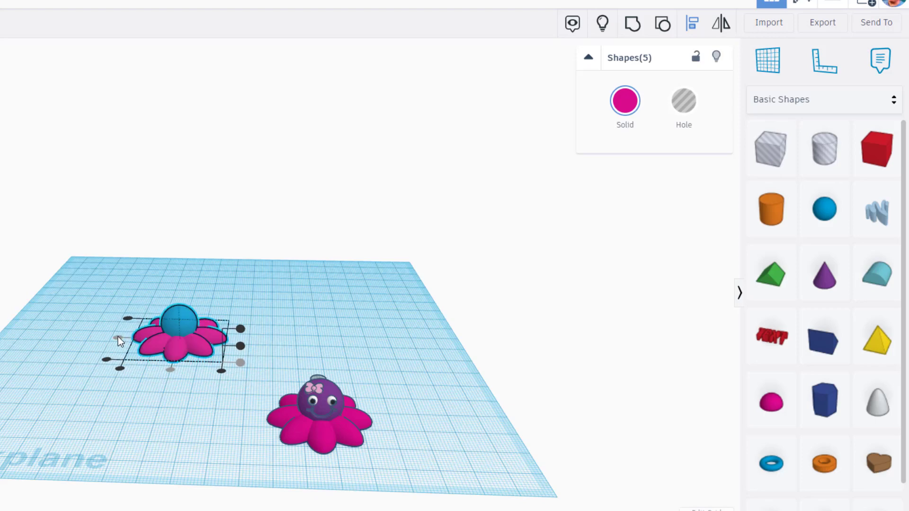
pyautogui.click(202, 384)
pyautogui.moveTo(202, 384); pyautogui.dragTo(134, 390, button='right')
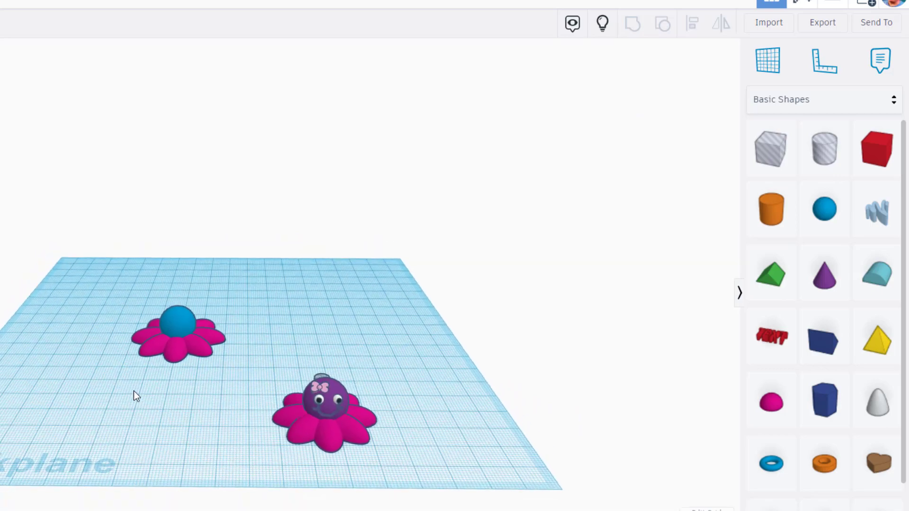
# Add a 20 mm box beside the flower and put the workplane on its front face.
pyautogui.scroll(4, 185, 339)
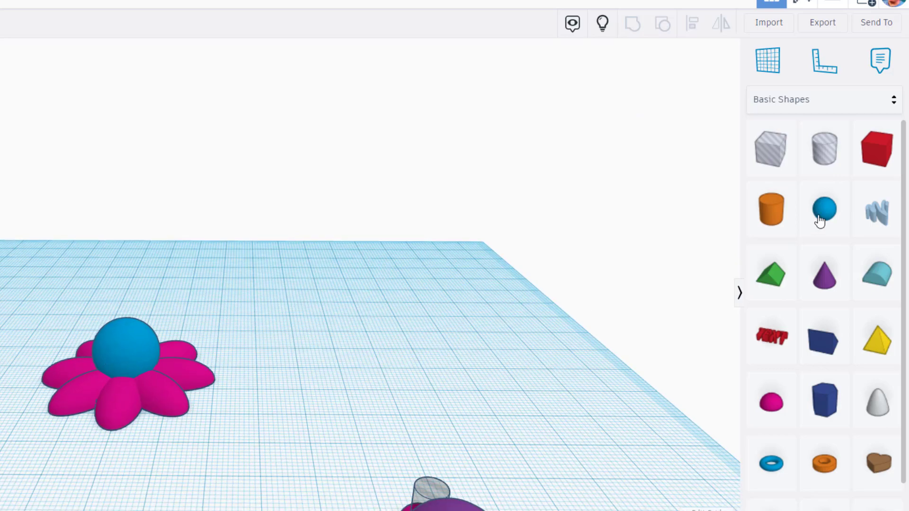
pyautogui.moveTo(876, 150); pyautogui.dragTo(251, 359)
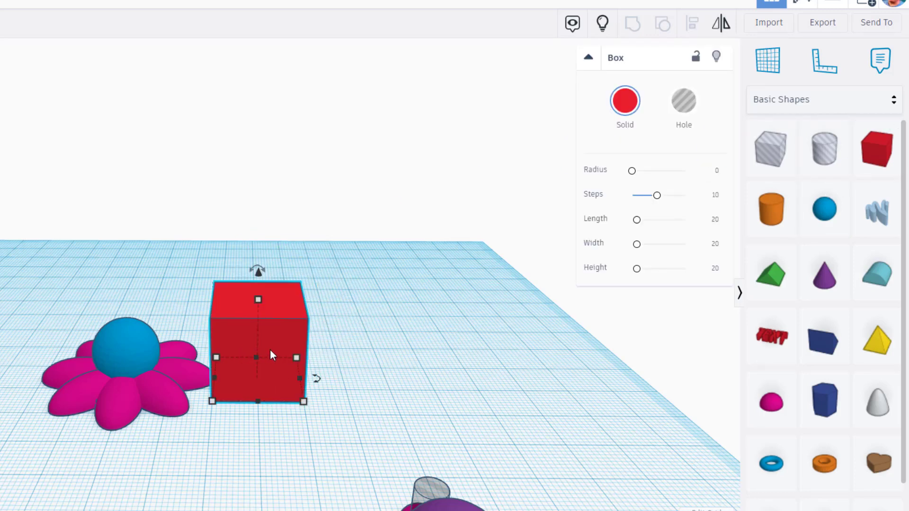
pyautogui.click(768, 60)
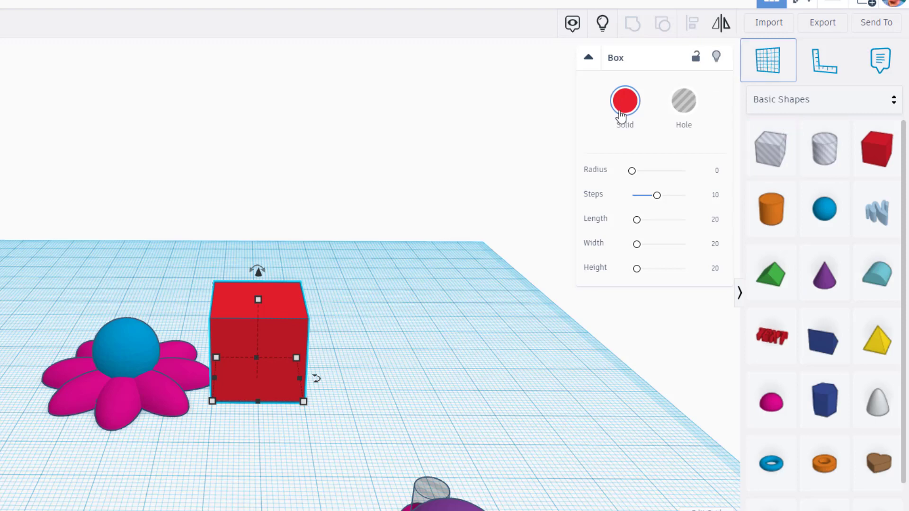
pyautogui.click(263, 351)
# Draw a curved scribble smile with rounded lobes at both ends.
pyautogui.moveTo(878, 235)
pyautogui.mouseDown()
pyautogui.moveTo(402, 345)
pyautogui.moveTo(257, 336)
pyautogui.moveTo(303, 388)
pyautogui.mouseUp()
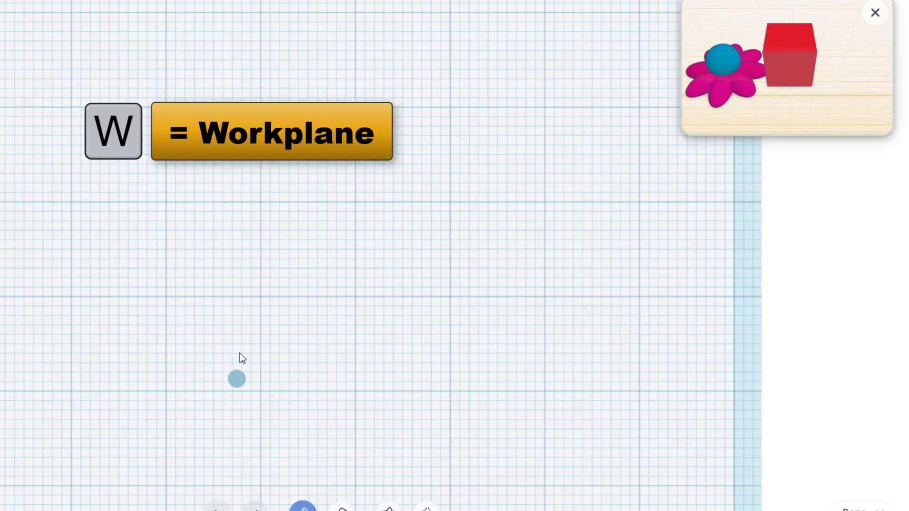
pyautogui.moveTo(320, 342); pyautogui.dragTo(328, 306)
pyautogui.moveTo(210, 328); pyautogui.dragTo(203, 329)
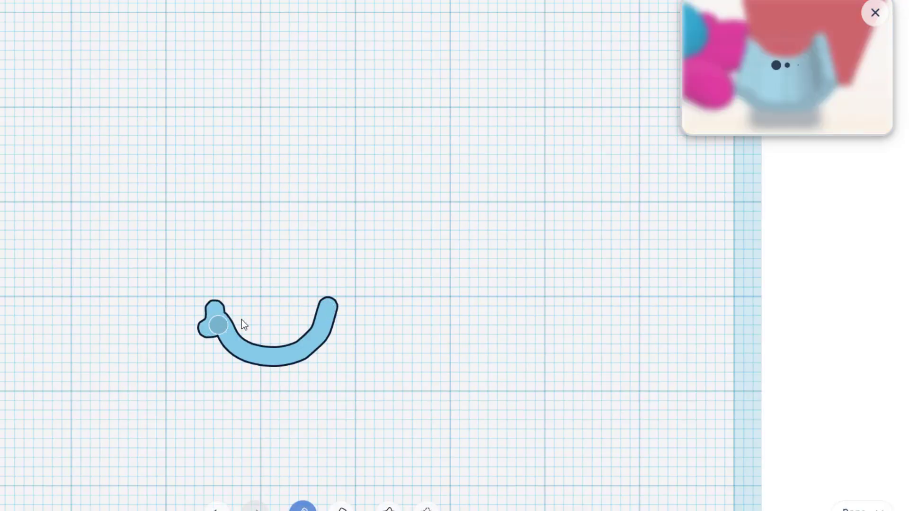
pyautogui.moveTo(325, 304); pyautogui.dragTo(339, 306)
pyautogui.click(305, 362)
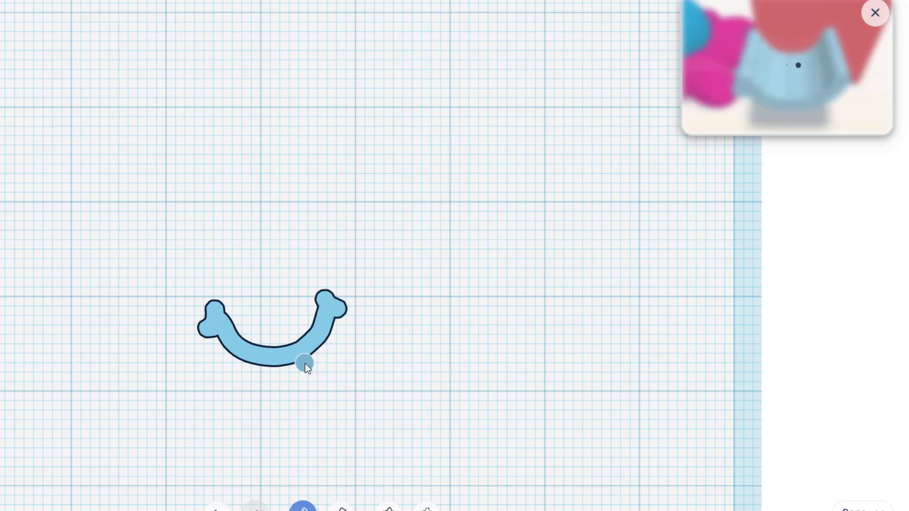
pyautogui.click(850, 482)
# Move the smile onto the head front, set snap grid to 1.0 mm, and nudge it down.
pyautogui.scroll(-5, 620, 334)
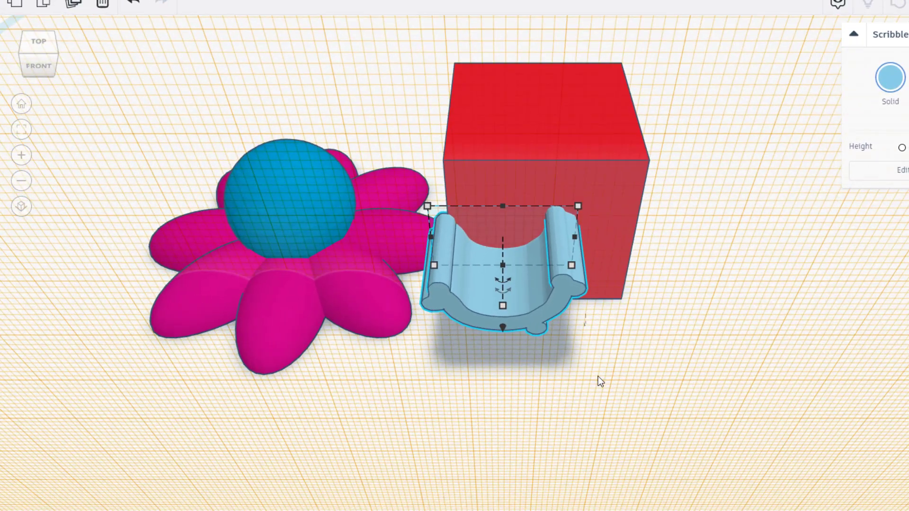
pyautogui.moveTo(525, 305); pyautogui.dragTo(315, 285)
pyautogui.moveTo(283, 374); pyautogui.dragTo(439, 347, button='right')
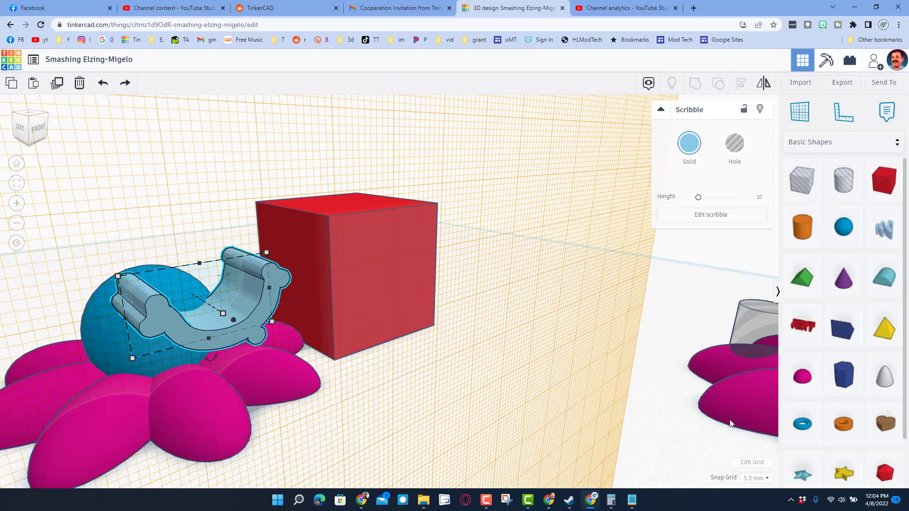
pyautogui.click(756, 477)
pyautogui.click(753, 430)
pyautogui.press('Down')
pyautogui.press('Down')
pyautogui.press('Down')
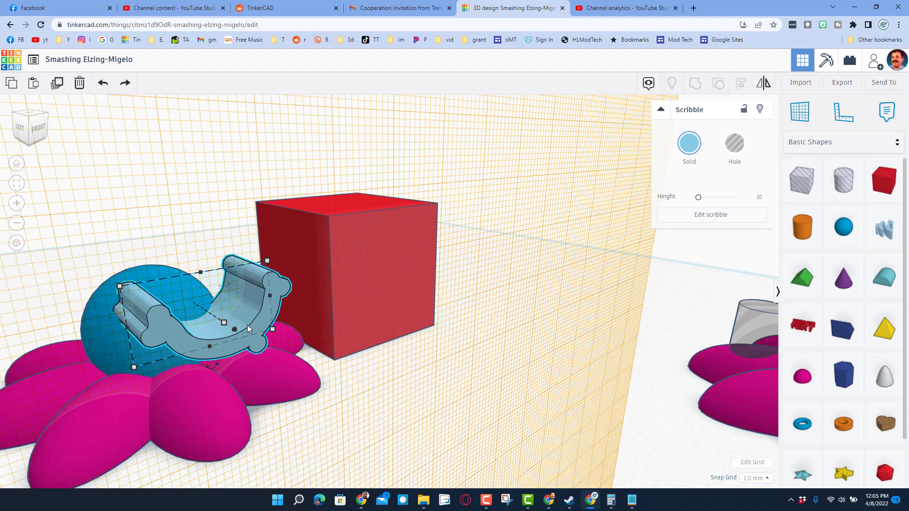
pyautogui.press('Down')
pyautogui.press('Down')
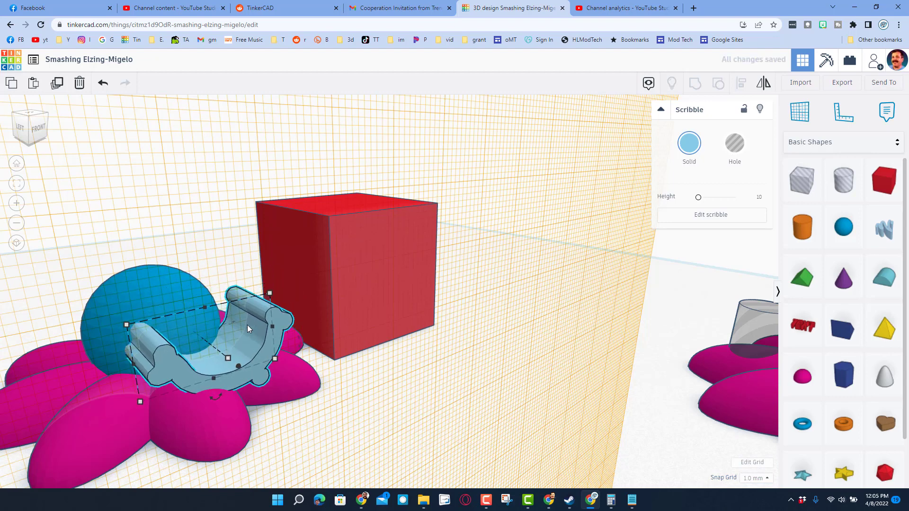
# Narrow the smile, thin it to 3.00 deep and squash its height to 5.00.
pyautogui.moveTo(267, 329)
pyautogui.mouseDown()
pyautogui.moveTo(220, 335)
pyautogui.moveTo(135, 368)
pyautogui.mouseUp()
pyautogui.moveTo(118, 378)
pyautogui.mouseDown(button='right')
pyautogui.moveTo(175, 393)
pyautogui.moveTo(232, 387)
pyautogui.mouseUp(button='right')
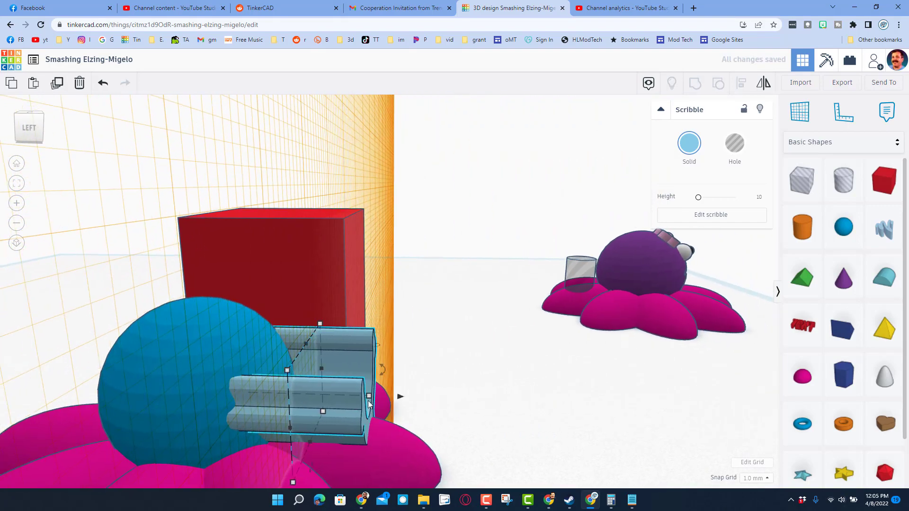
pyautogui.moveTo(370, 403)
pyautogui.mouseDown()
pyautogui.moveTo(274, 401)
pyautogui.moveTo(291, 402)
pyautogui.mouseUp()
pyautogui.moveTo(339, 407); pyautogui.dragTo(180, 405, button='right')
pyautogui.moveTo(173, 283); pyautogui.dragTo(184, 326)
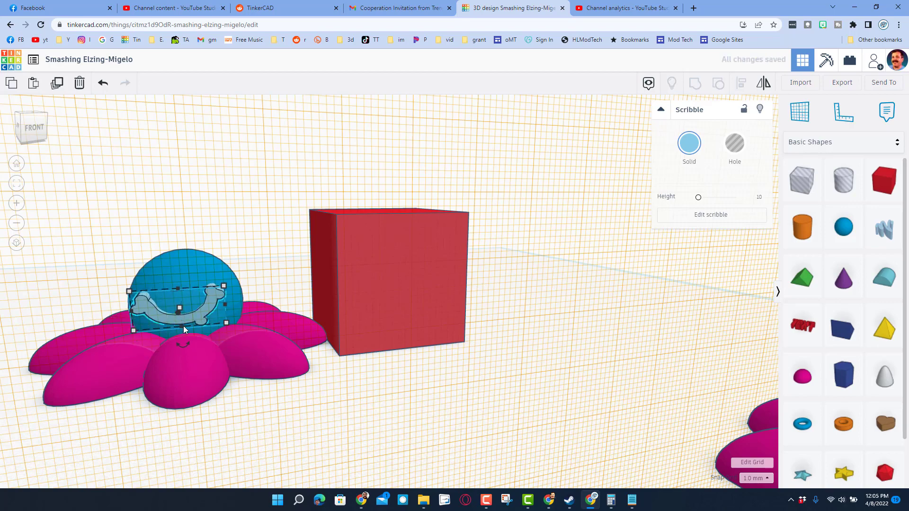
pyautogui.moveTo(183, 326)
pyautogui.mouseDown(button='right')
pyautogui.moveTo(203, 298)
pyautogui.moveTo(213, 321)
pyautogui.mouseUp(button='right')
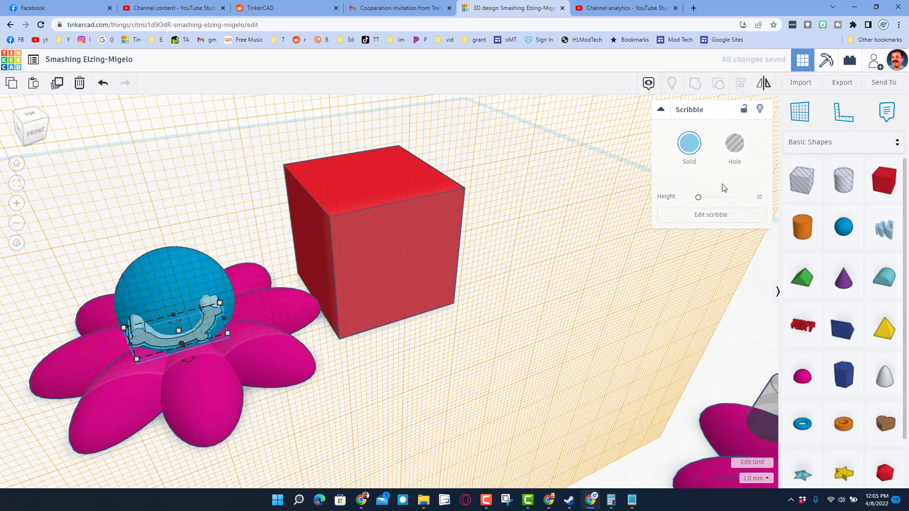
# Make the smile a hole and tilt it by -22.5°.
pyautogui.click(735, 143)
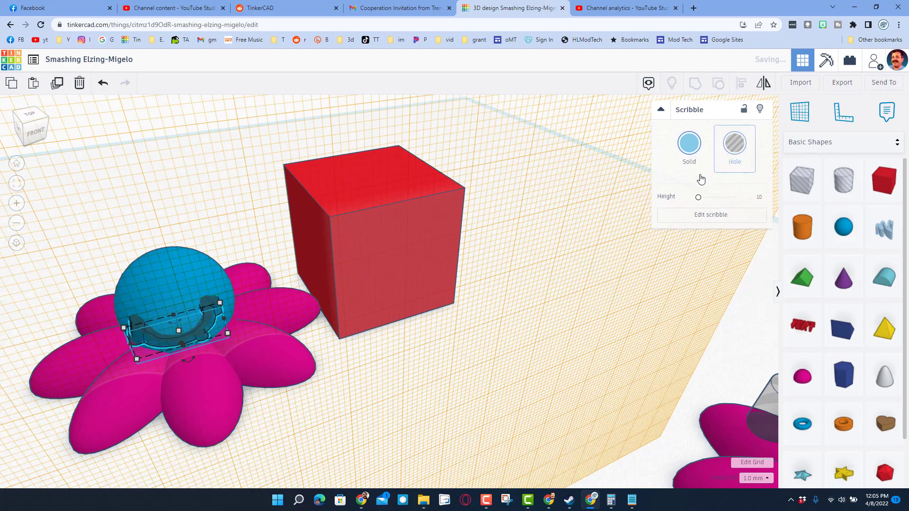
pyautogui.moveTo(417, 340)
pyautogui.mouseDown(button='right')
pyautogui.moveTo(302, 265)
pyautogui.moveTo(329, 290)
pyautogui.moveTo(544, 288)
pyautogui.moveTo(531, 290)
pyautogui.mouseUp(button='right')
pyautogui.moveTo(327, 337)
pyautogui.mouseDown()
pyautogui.moveTo(328, 322)
pyautogui.moveTo(354, 318)
pyautogui.mouseUp()
pyautogui.moveTo(354, 318); pyautogui.dragTo(319, 318, button='right')
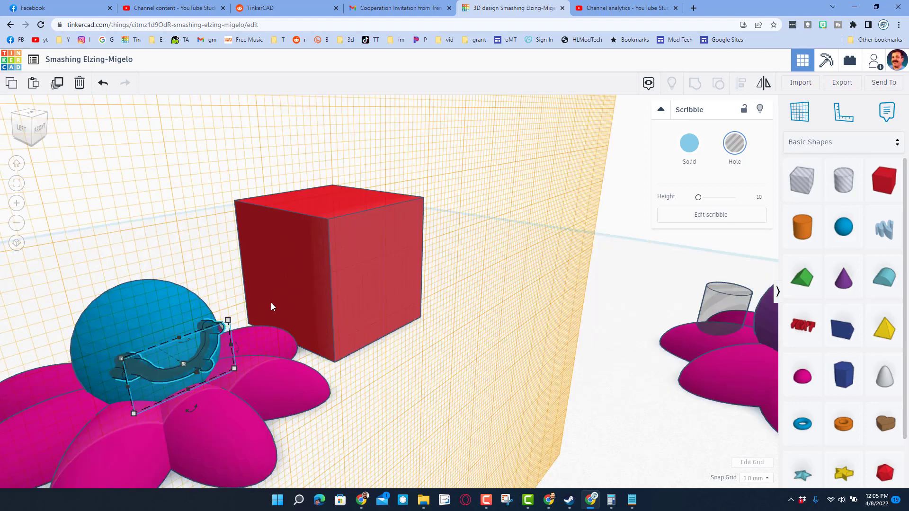
# Group the smile hole with the blue sphere to carve the smile.
pyautogui.keyDown('shift'); pyautogui.click(152, 312); pyautogui.keyUp('shift')
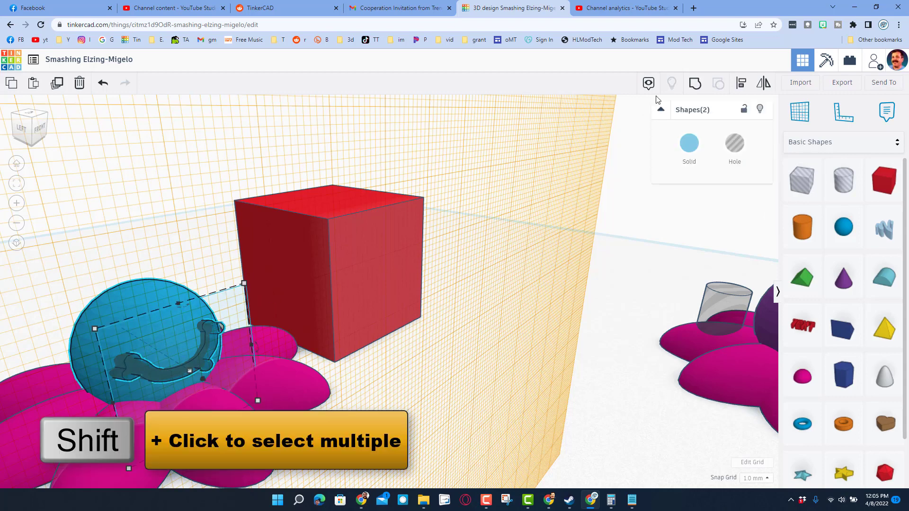
pyautogui.click(689, 90)
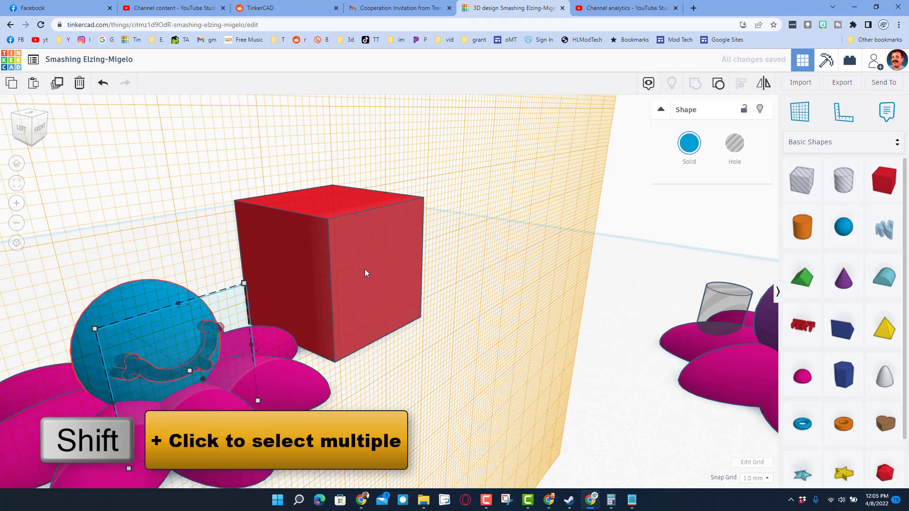
pyautogui.moveTo(481, 280)
pyautogui.mouseDown(button='right')
pyautogui.moveTo(325, 274)
pyautogui.moveTo(326, 289)
pyautogui.moveTo(291, 269)
pyautogui.mouseUp(button='right')
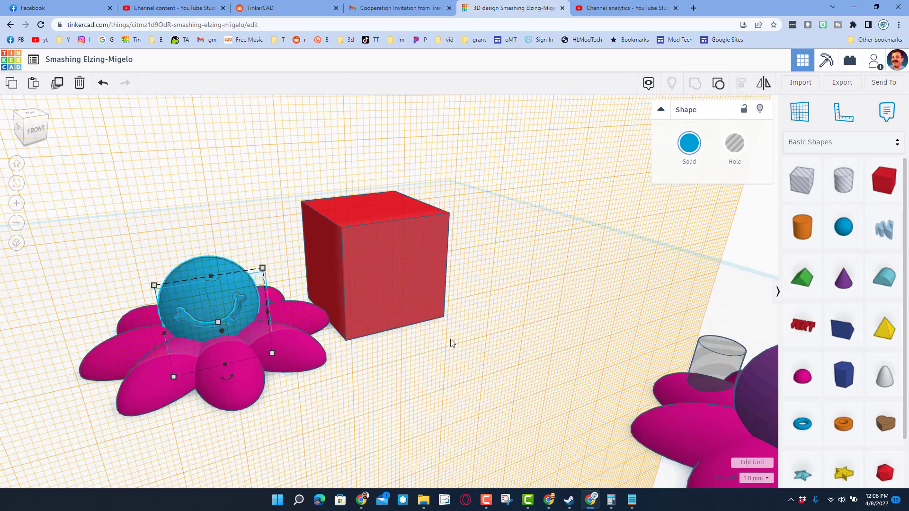
pyautogui.moveTo(453, 343); pyautogui.dragTo(479, 359)
# Delete the red cube and browse Your Creations, loading more saved shapes.
pyautogui.click(402, 289)
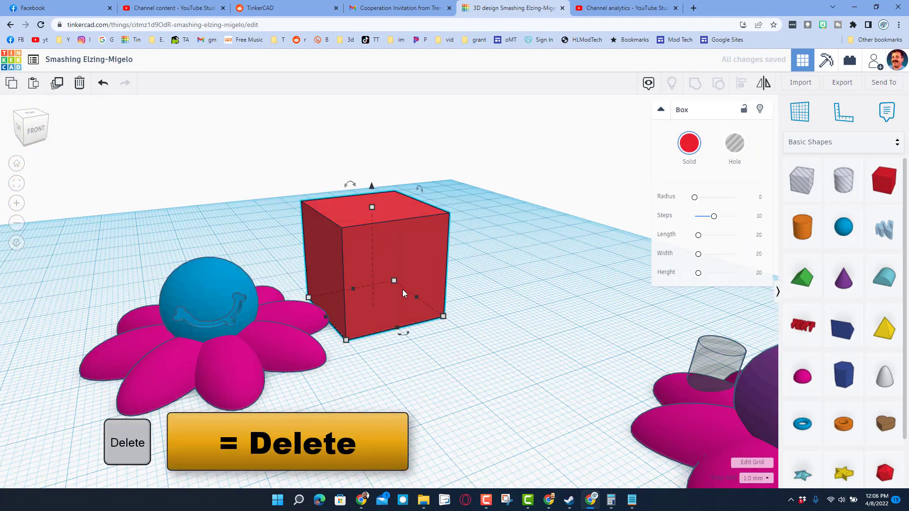
pyautogui.press('Delete')
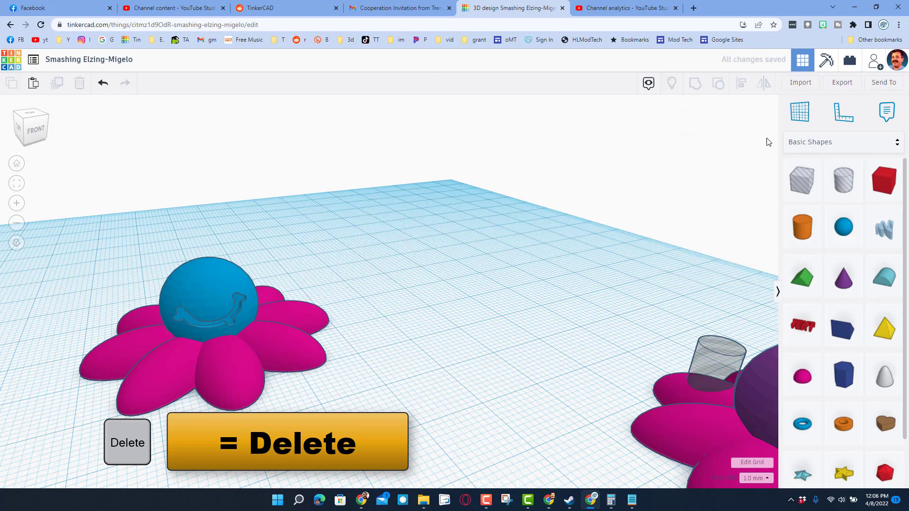
pyautogui.click(818, 143)
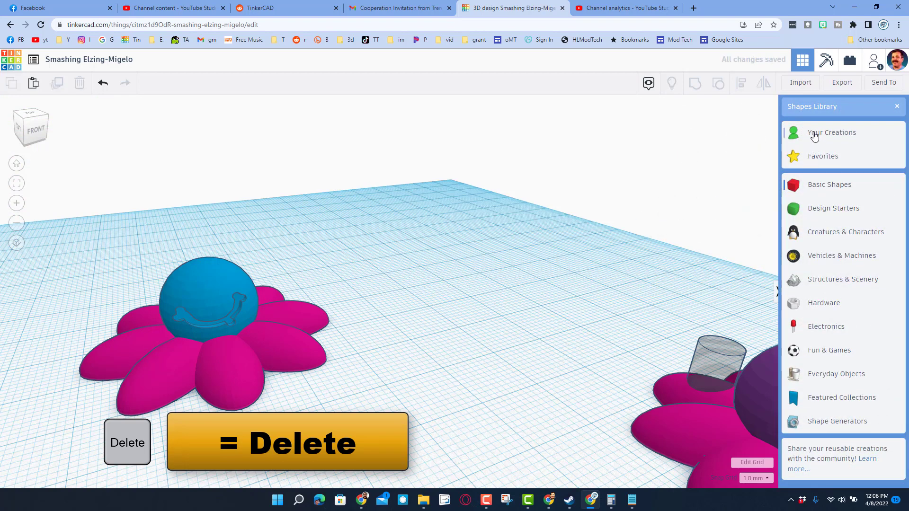
pyautogui.click(815, 135)
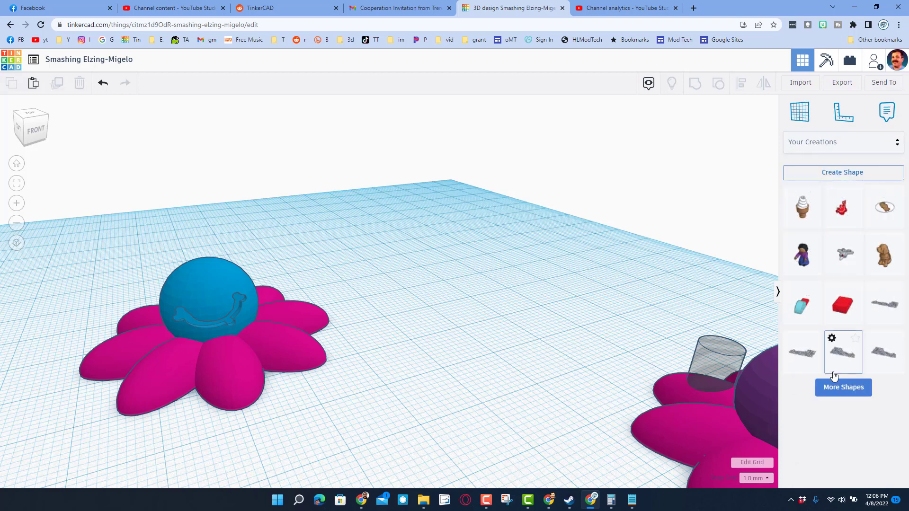
pyautogui.click(835, 389)
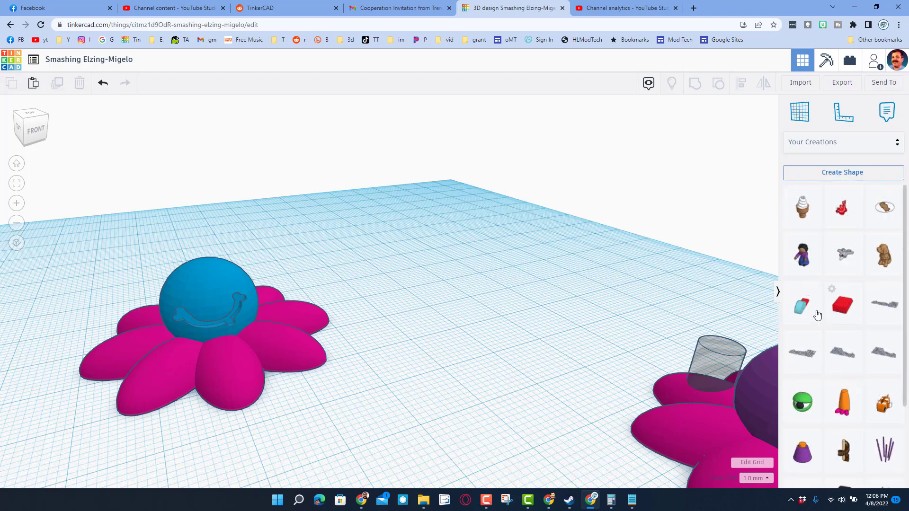
pyautogui.scroll(-10, 814, 340)
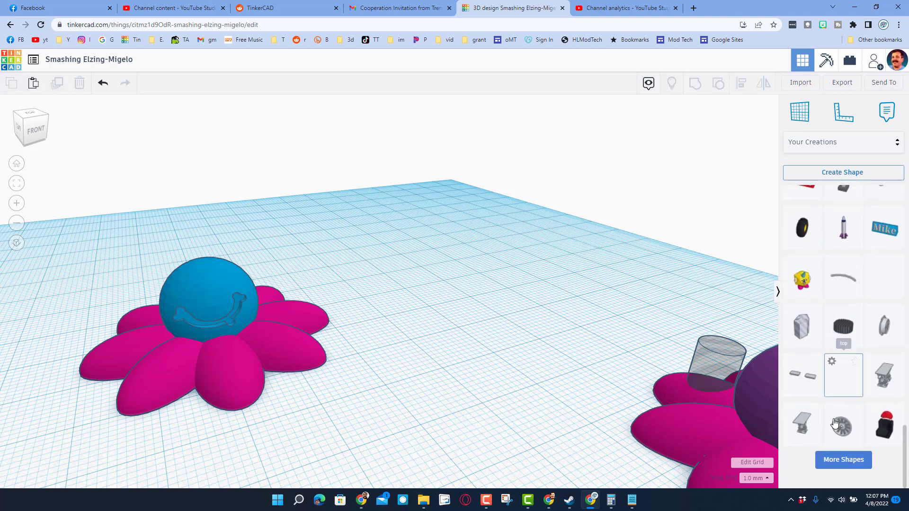
pyautogui.click(839, 466)
# Place the eye shape, scale it to 4 mm tall, and align it level with the head.
pyautogui.moveTo(843, 436); pyautogui.dragTo(336, 364)
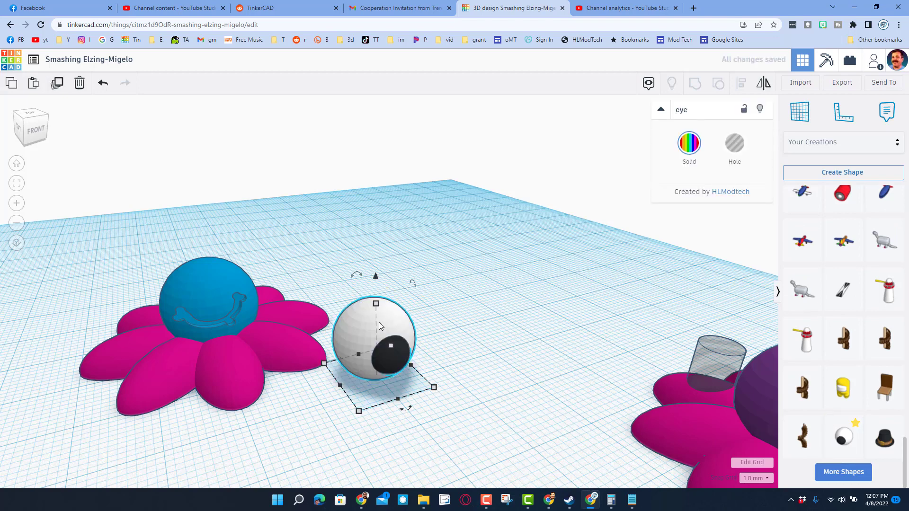
pyautogui.keyDown('shift'); pyautogui.moveTo(376, 306); pyautogui.dragTo(379, 357); pyautogui.keyUp('shift')
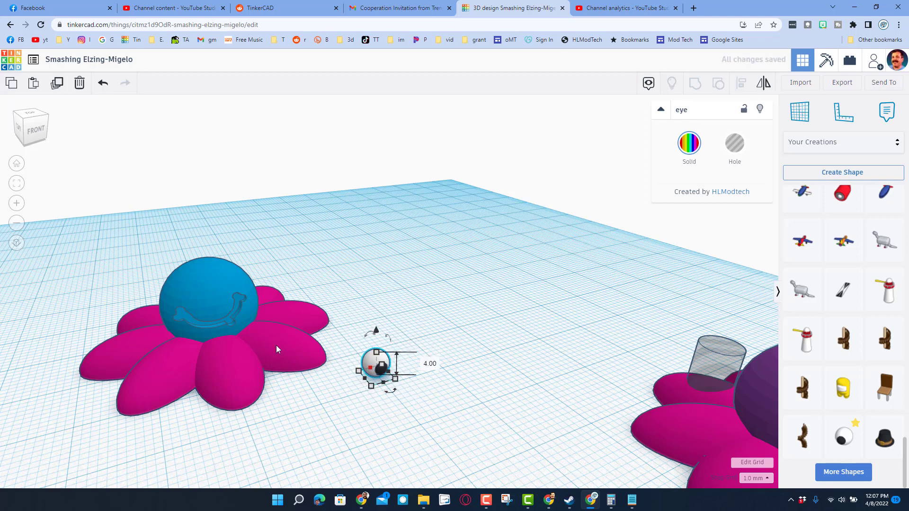
pyautogui.keyDown('shift'); pyautogui.click(214, 293); pyautogui.keyUp('shift')
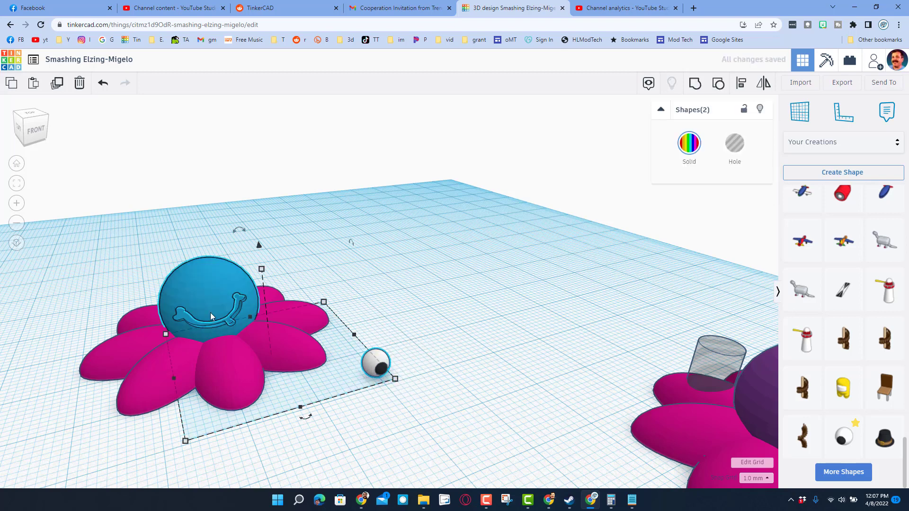
pyautogui.click(748, 86)
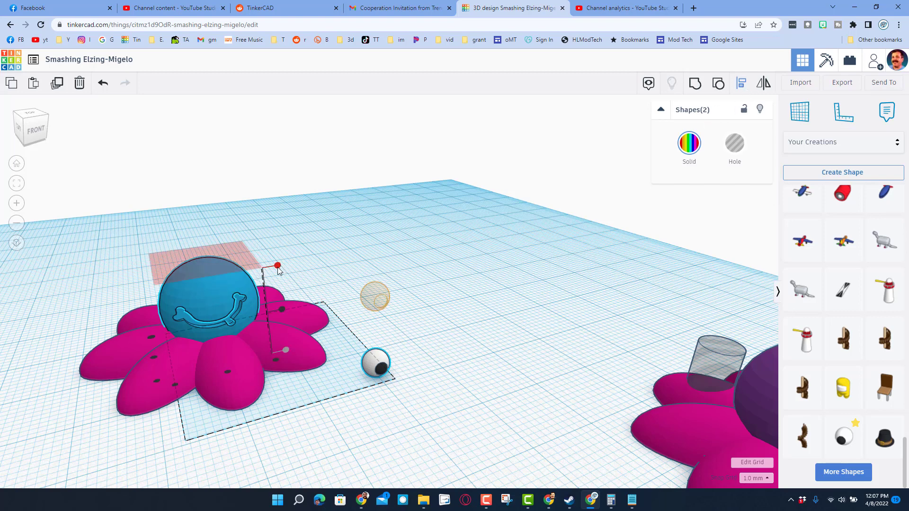
pyautogui.click(277, 266)
pyautogui.click(284, 405)
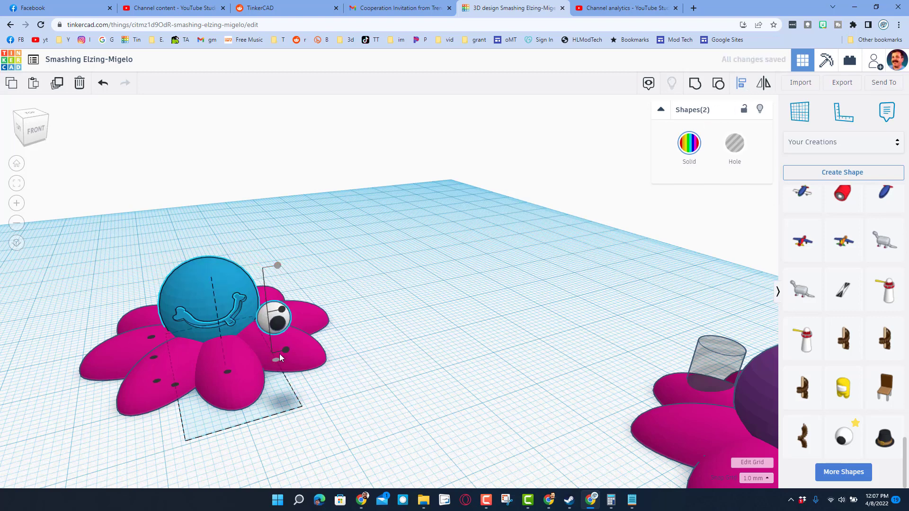
pyautogui.click(341, 303)
pyautogui.moveTo(341, 303); pyautogui.dragTo(382, 322, button='right')
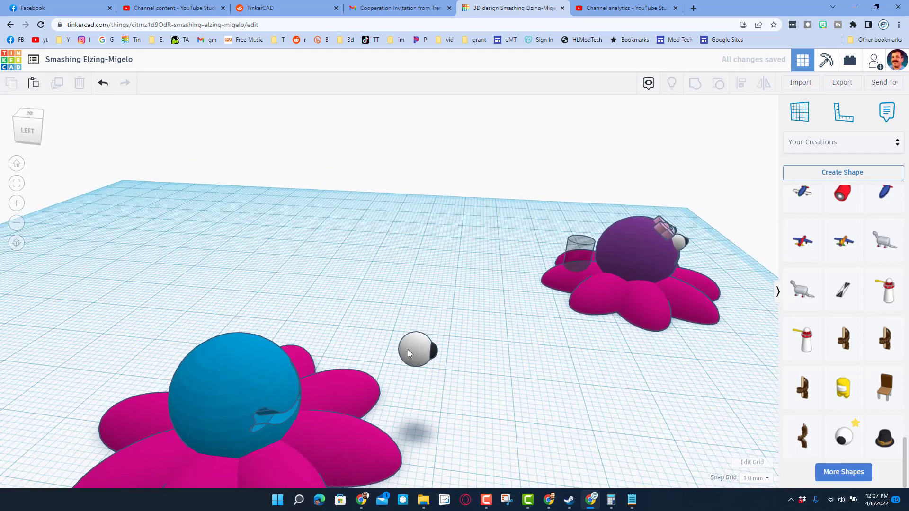
# Nudge the eye into position on the front of the blue head.
pyautogui.click(408, 352)
pyautogui.press('Left')
pyautogui.press('Left')
pyautogui.press('Left')
pyautogui.press('Left')
pyautogui.press('Left')
pyautogui.press('Left')
pyautogui.press('Left')
pyautogui.press('Left')
pyautogui.press('Left')
pyautogui.press('Left')
pyautogui.press('Left')
pyautogui.press('Left')
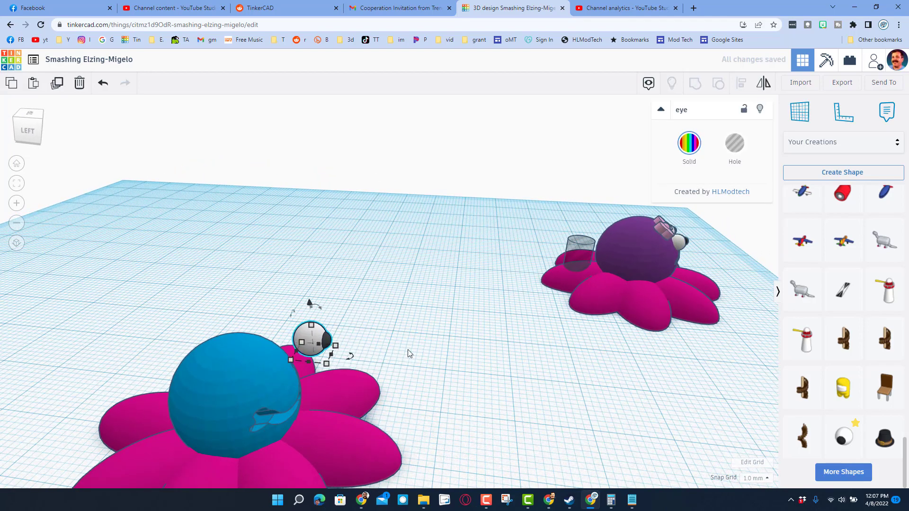
pyautogui.press('Left')
pyautogui.press('Left')
pyautogui.press('Left')
pyautogui.press('Left')
pyautogui.press('Left')
pyautogui.press('Left')
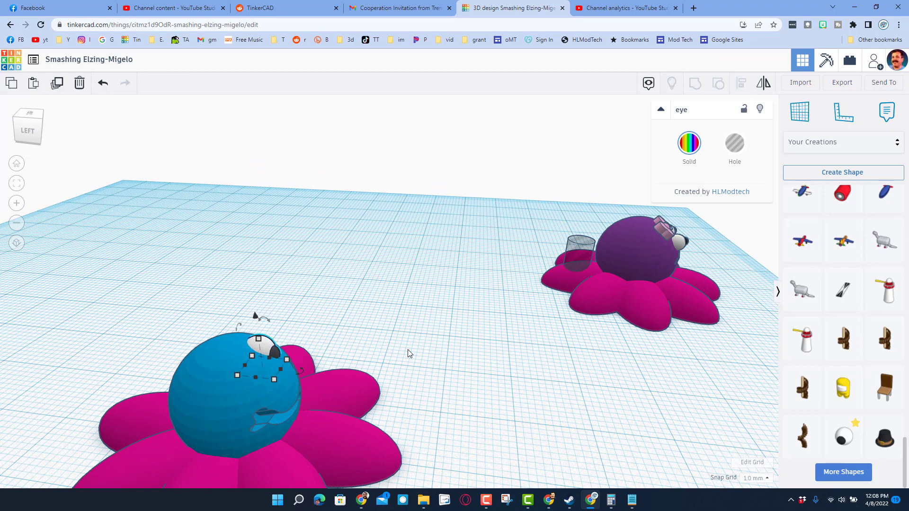
pyautogui.press('Right')
pyautogui.press('Right')
pyautogui.press('Right')
pyautogui.press('Right')
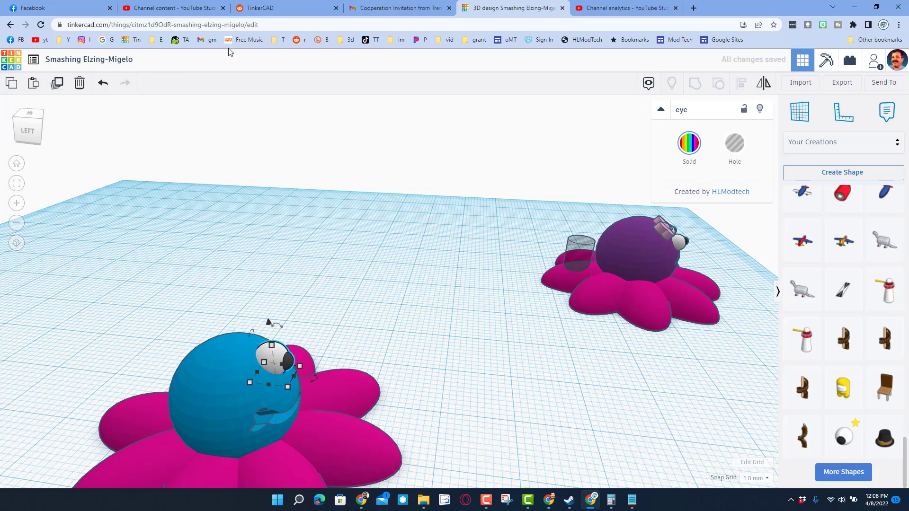
pyautogui.hotkey('ctrl', 'Left')
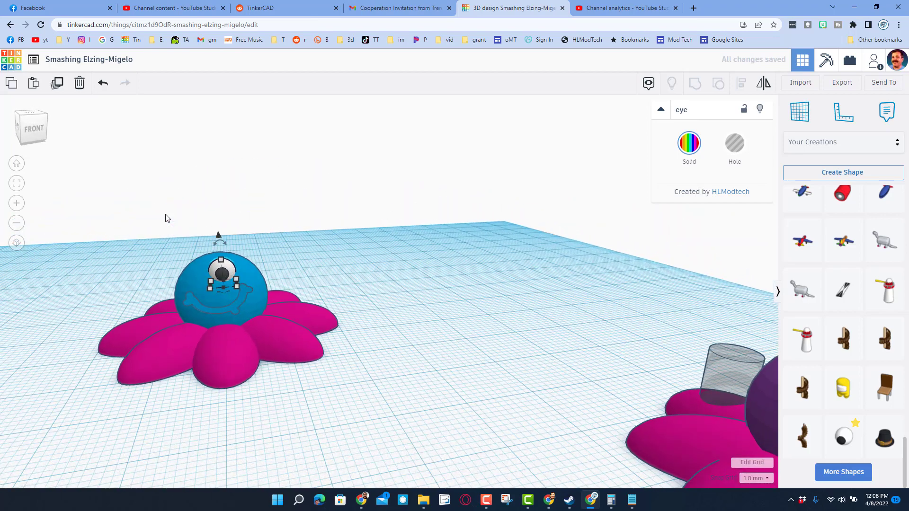
pyautogui.press('Right')
pyautogui.press('Right')
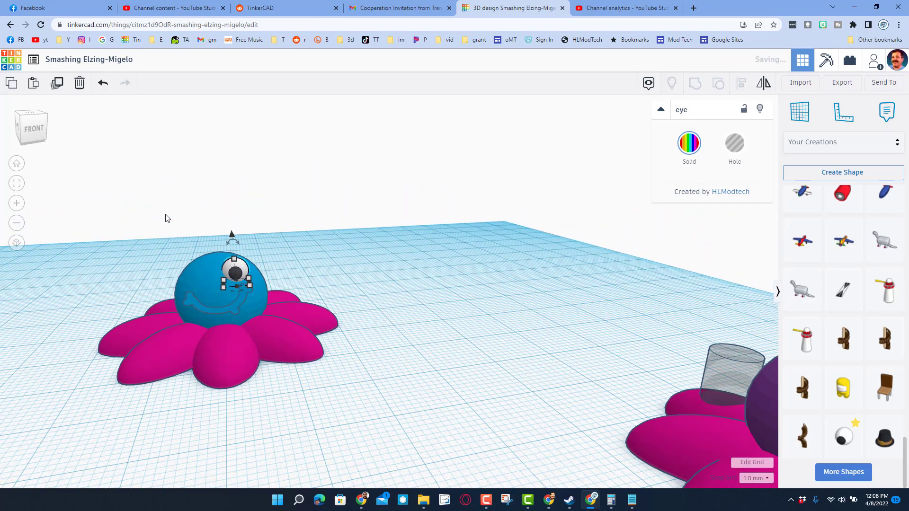
# Duplicate the eye, shift the copy left beside it, and rotate it outward.
pyautogui.hotkey('ctrl', 'd')
pyautogui.press('Left')
pyautogui.press('Left')
pyautogui.press('Left')
pyautogui.press('Left')
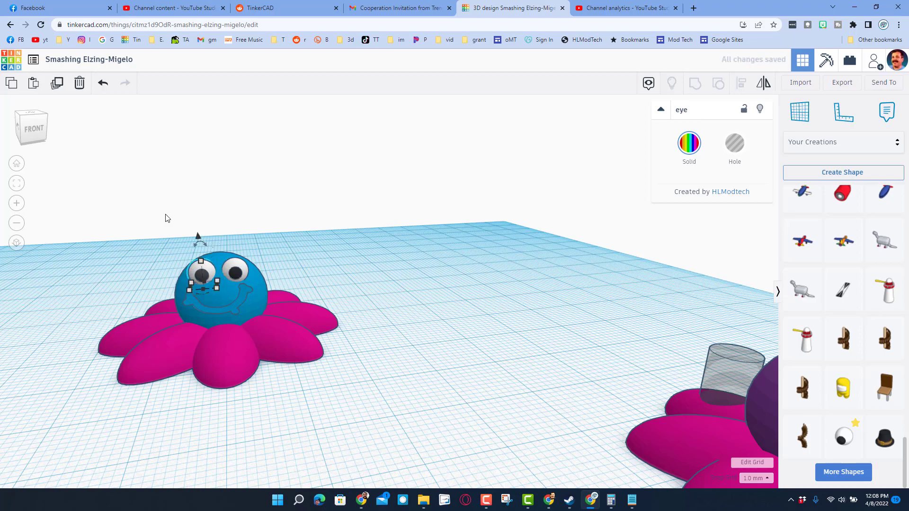
pyautogui.hotkey('ctrl', 'Left')
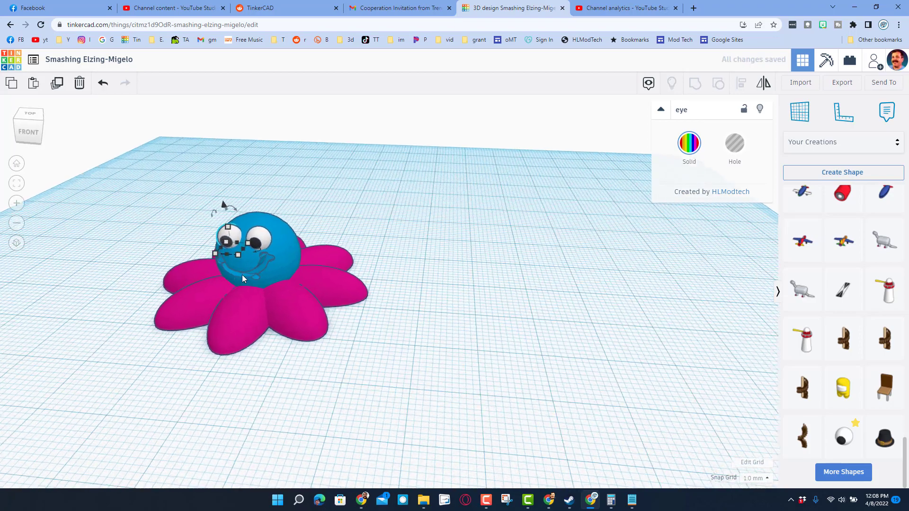
pyautogui.moveTo(297, 203)
pyautogui.mouseDown()
pyautogui.moveTo(287, 203)
pyautogui.moveTo(299, 192)
pyautogui.mouseUp()
# Switch to a top-down view and place a Heart from Basic Shapes on the workplane.
pyautogui.click(289, 263)
pyautogui.hotkey('ctrl', 'Left')
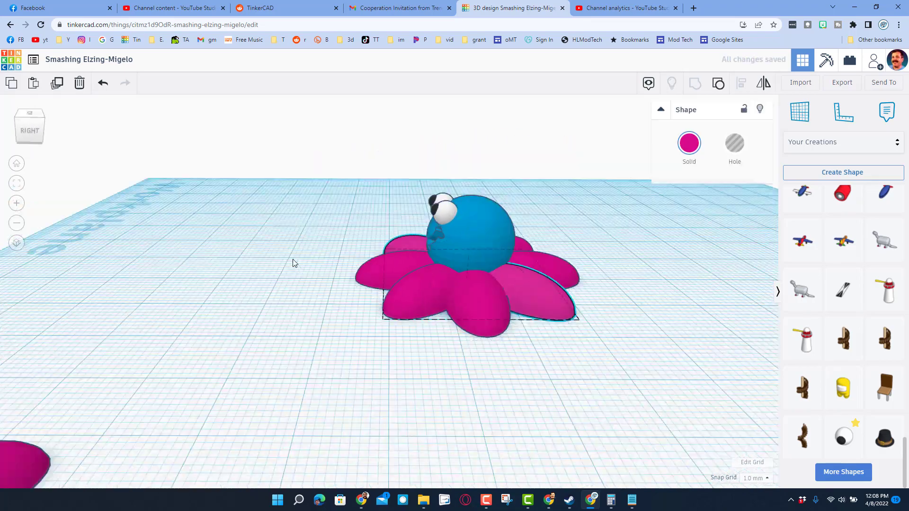
pyautogui.hotkey('ctrl', 'Left')
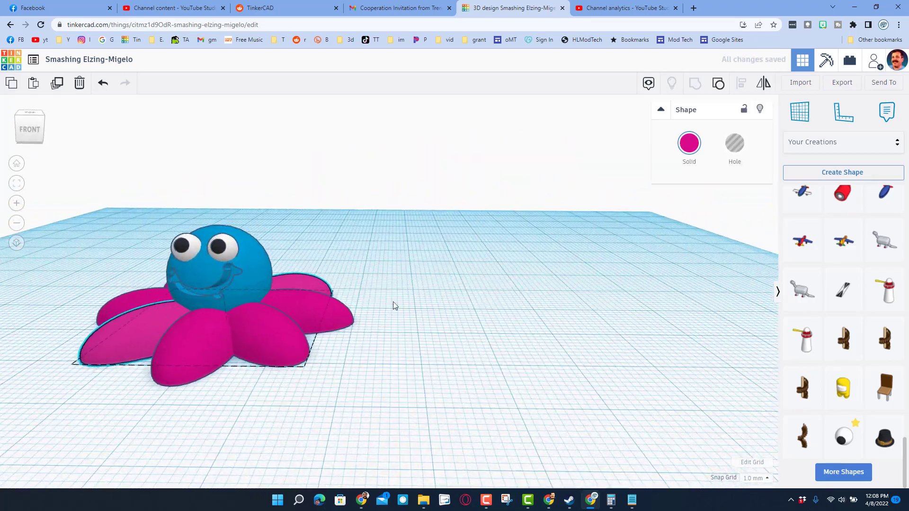
pyautogui.hotkey('ctrl', 'Up')
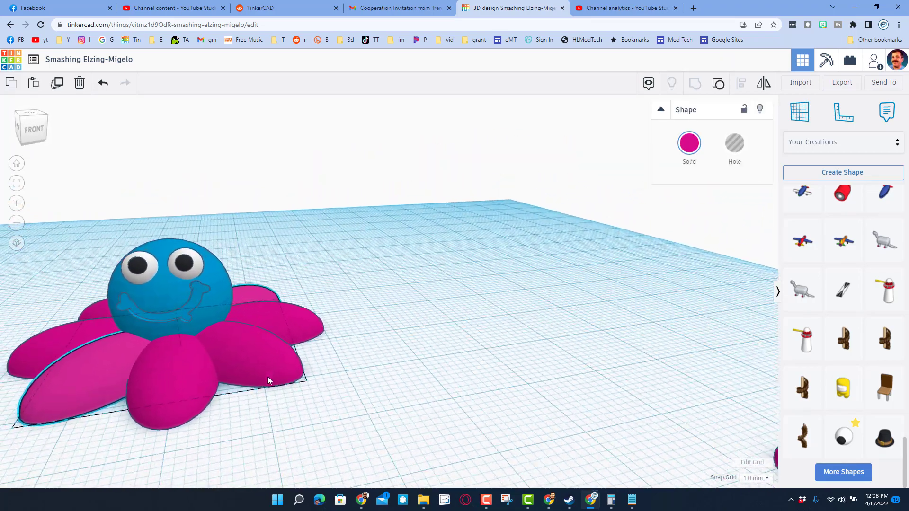
pyautogui.click(824, 148)
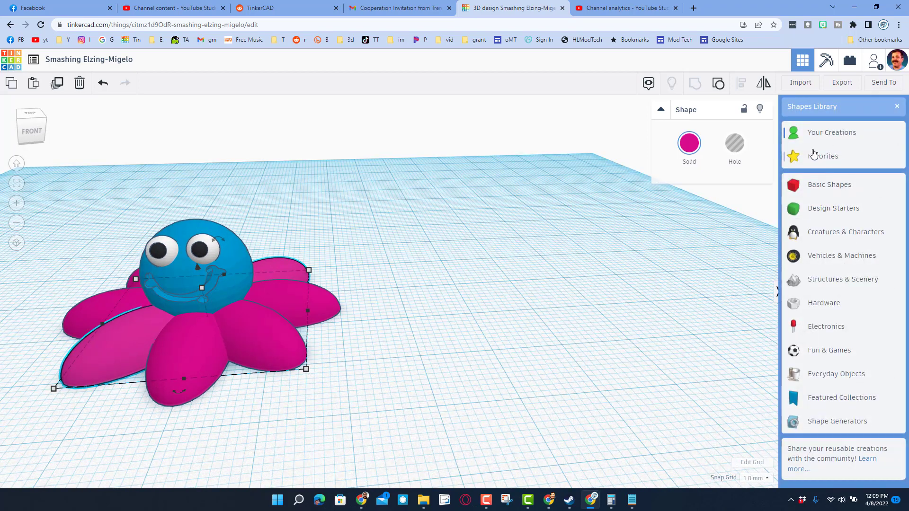
pyautogui.click(824, 184)
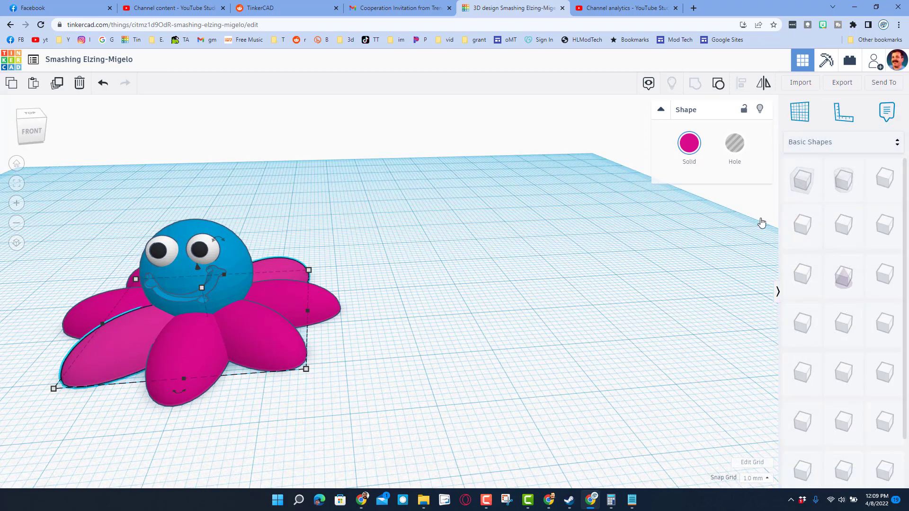
pyautogui.scroll(-1, 857, 314)
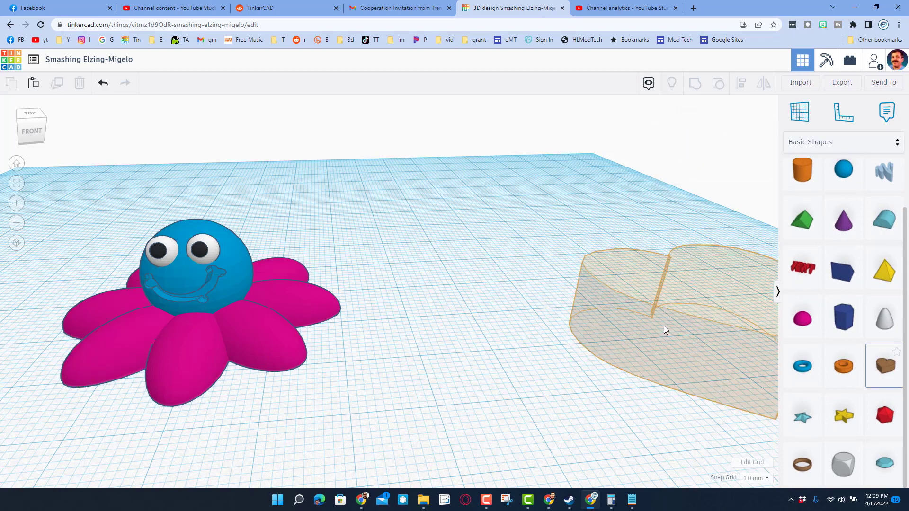
pyautogui.click(548, 325)
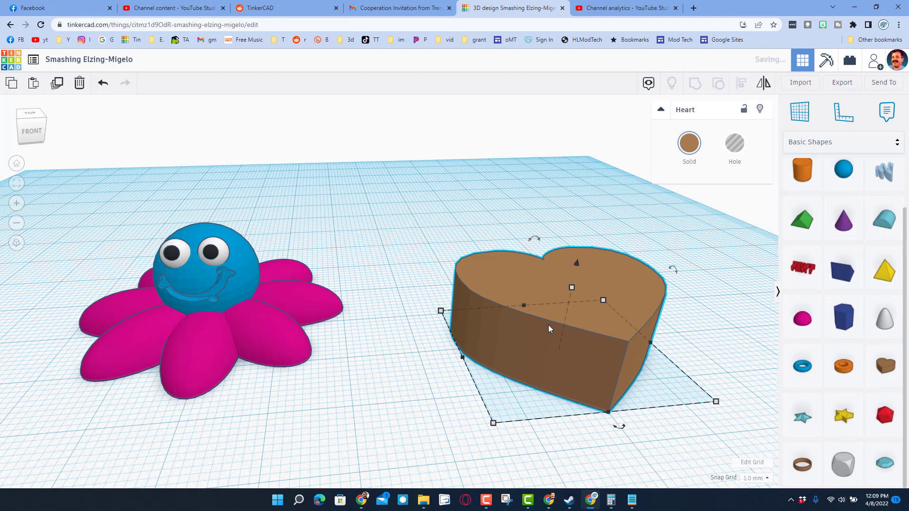
# Rotate the heart 90°, then duplicate it, mirror the copy left-right, and slide it beside the original.
pyautogui.scroll(-3, 548, 325)
pyautogui.moveTo(479, 354); pyautogui.dragTo(535, 320)
pyautogui.hotkey('ctrl', 'd')
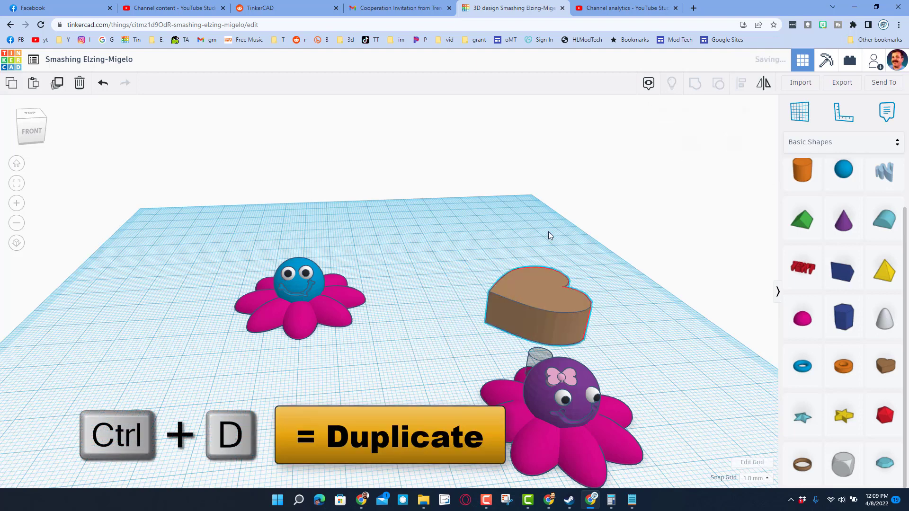
pyautogui.click(764, 90)
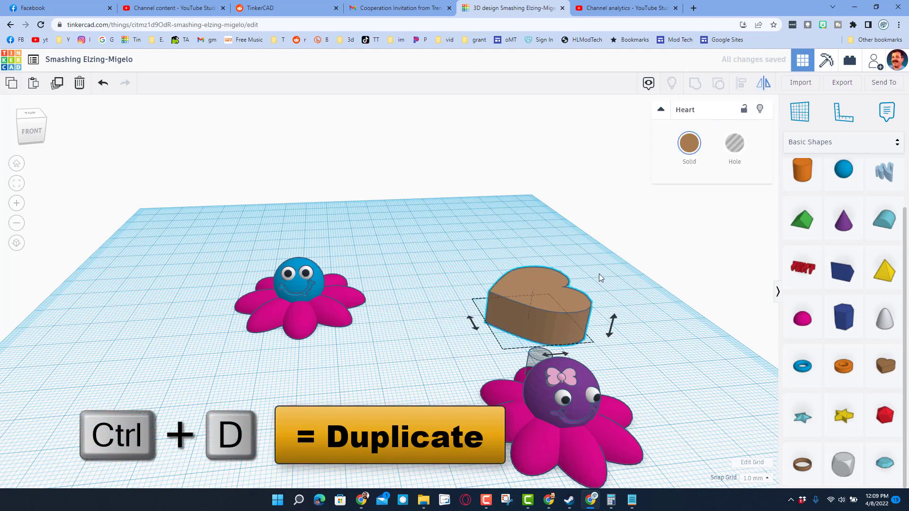
pyautogui.click(563, 354)
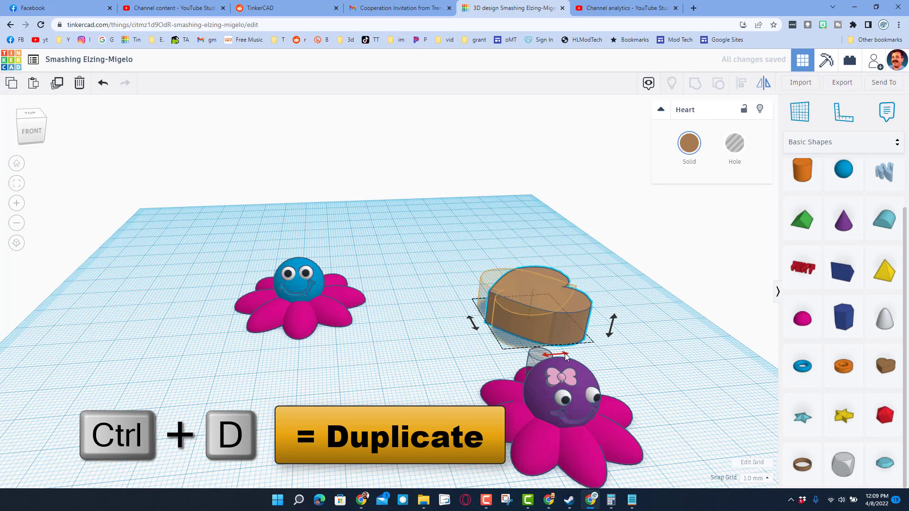
pyautogui.click(547, 290)
pyautogui.press('Left')
pyautogui.press('Left')
pyautogui.press('Left')
pyautogui.press('Left')
pyautogui.press('Left')
pyautogui.press('Left')
pyautogui.press('Left')
pyautogui.press('Left')
pyautogui.press('Left')
pyautogui.press('Left')
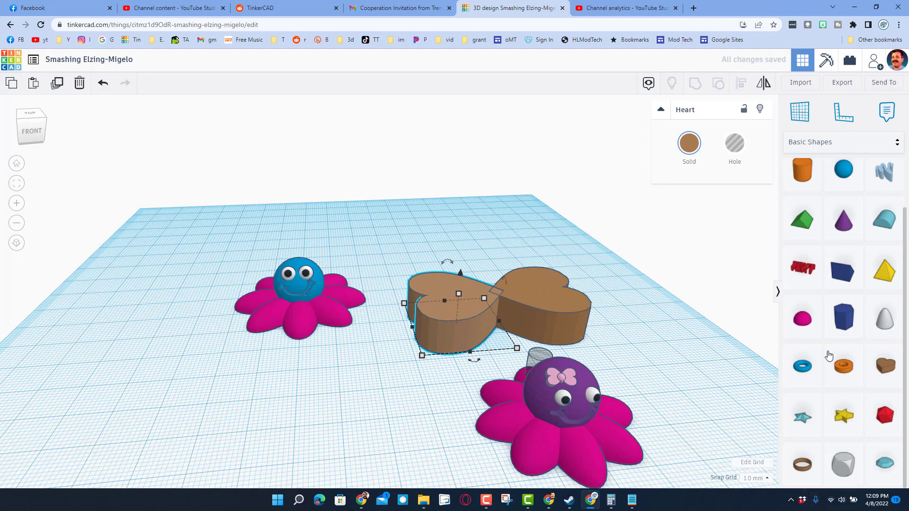
# Add a 12 mm orange circle with maximum smoothness as the bow's centre.
pyautogui.scroll(1, 806, 328)
pyautogui.moveTo(802, 227); pyautogui.dragTo(496, 326)
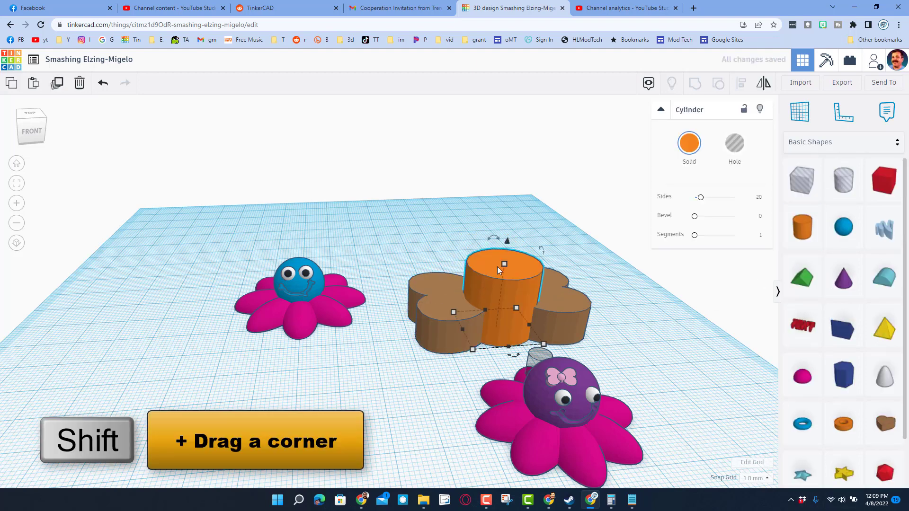
pyautogui.keyDown('shift'); pyautogui.moveTo(504, 265); pyautogui.dragTo(501, 290); pyautogui.keyUp('shift')
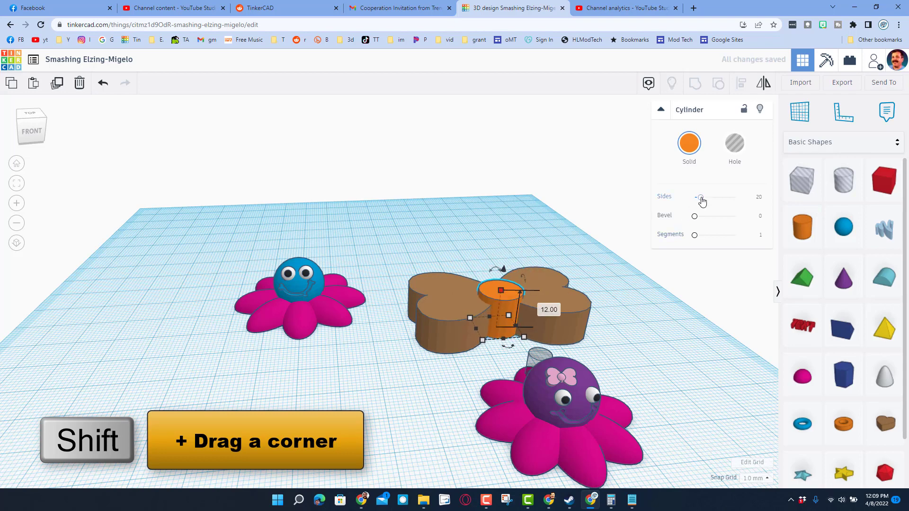
pyautogui.moveTo(701, 197); pyautogui.dragTo(736, 198)
# Group the heart halves, centre the circle on them, group all, and scale to 16.94 × 10.00.
pyautogui.moveTo(528, 218); pyautogui.dragTo(493, 273, button='right')
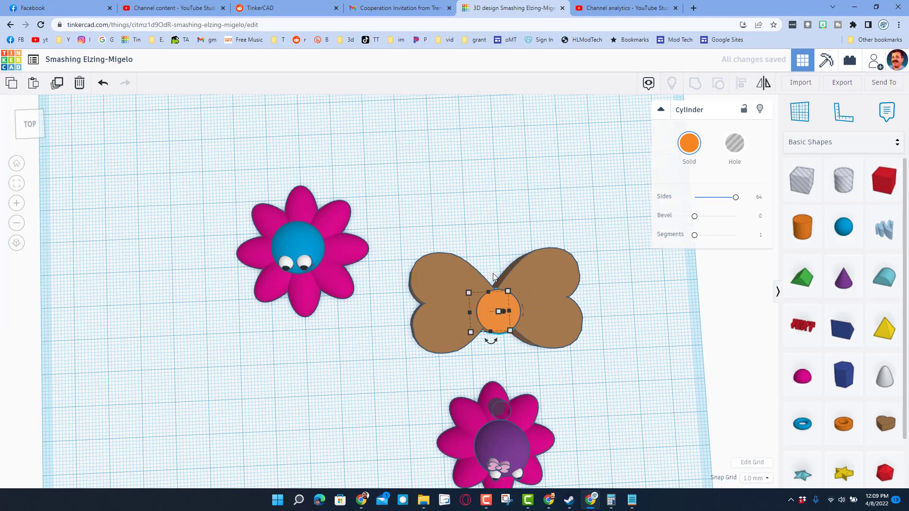
pyautogui.keyDown('shift'); pyautogui.click(490, 266); pyautogui.keyUp('shift')
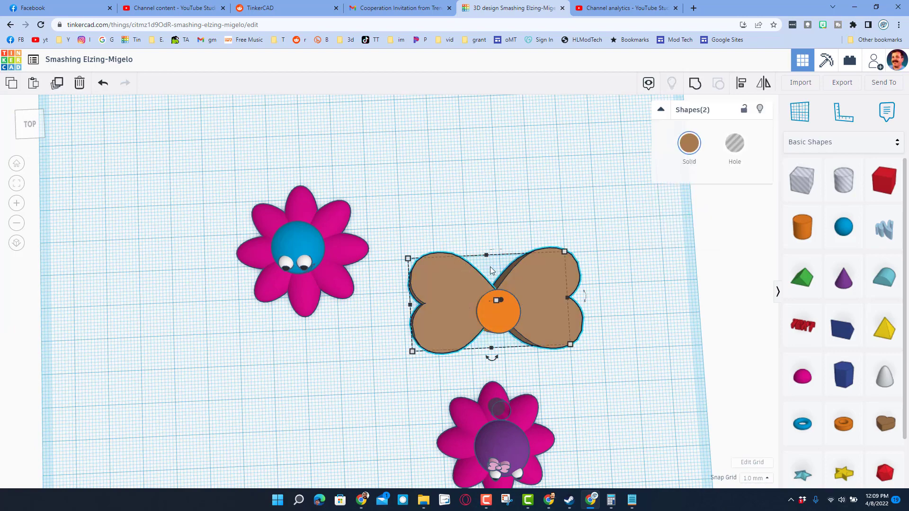
pyautogui.click(695, 88)
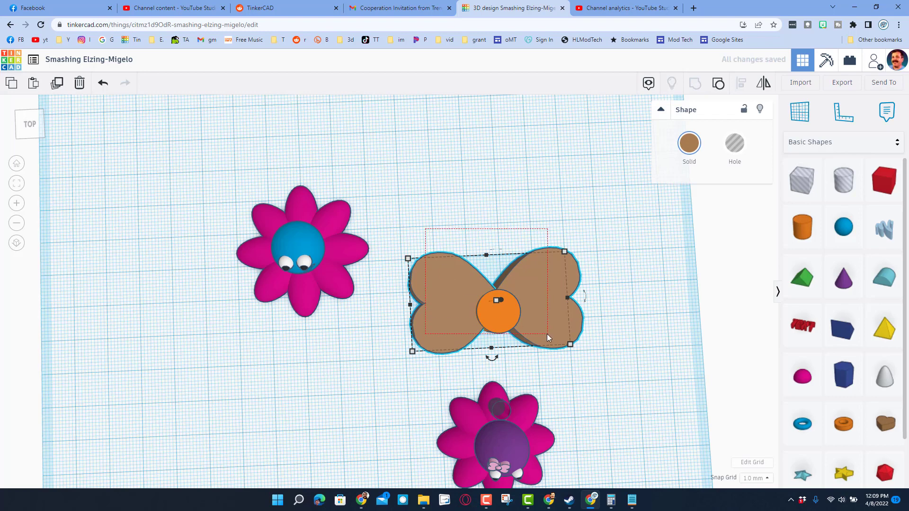
pyautogui.moveTo(547, 334); pyautogui.dragTo(564, 328)
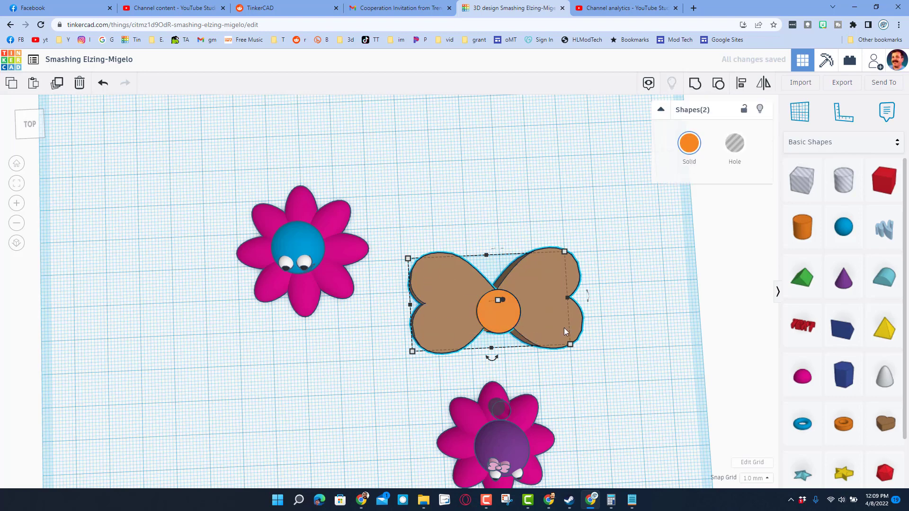
pyautogui.click(743, 88)
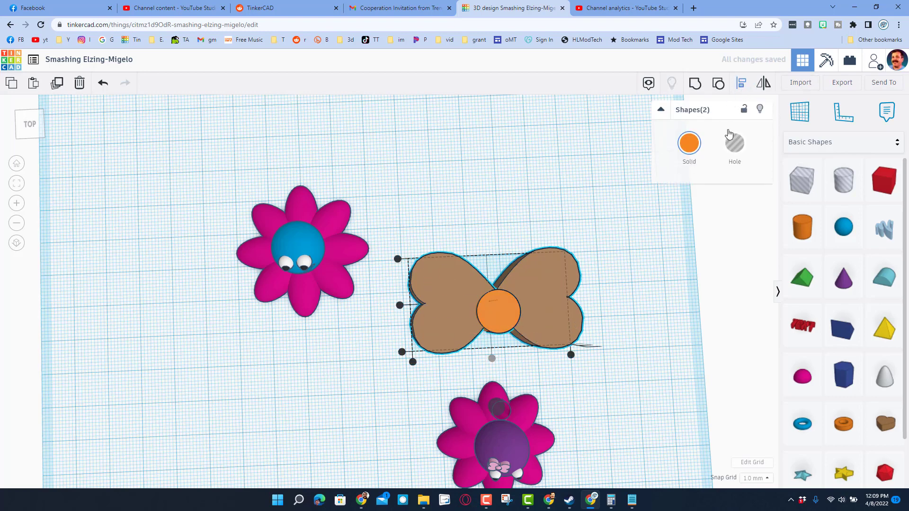
pyautogui.click(398, 307)
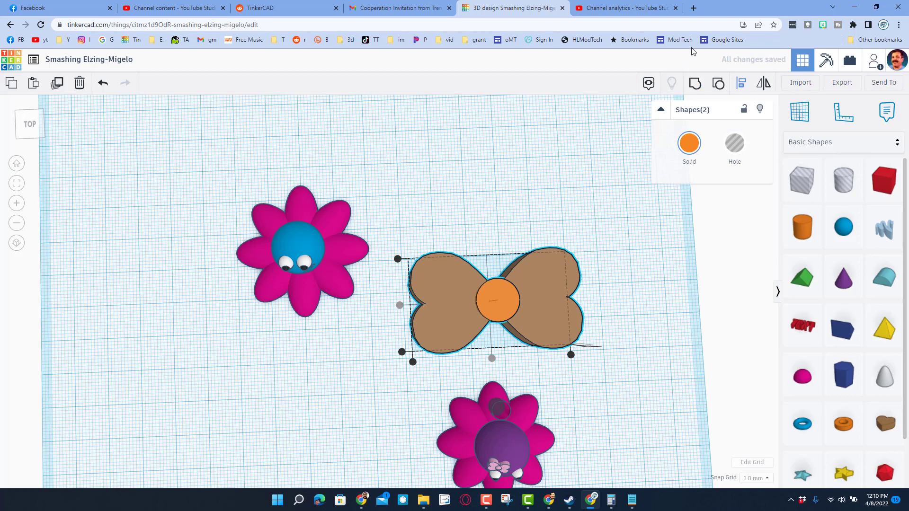
pyautogui.hotkey('ctrl', 'g')
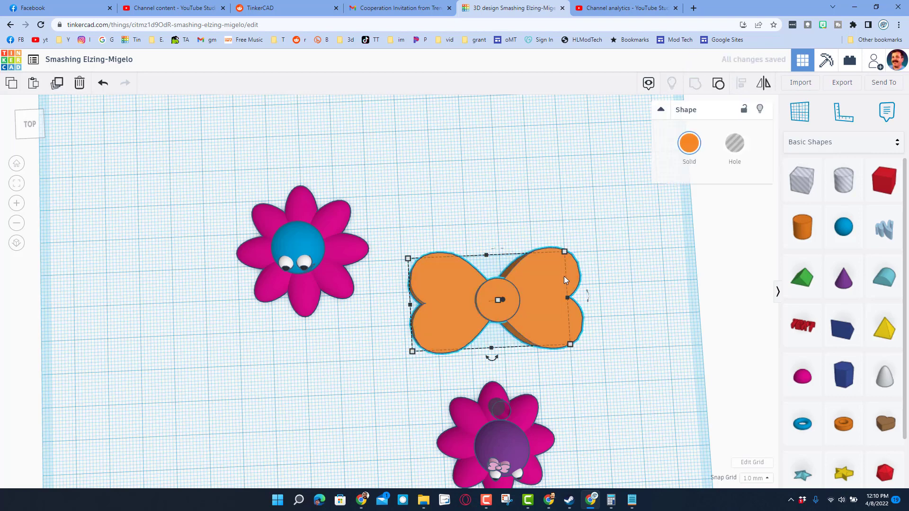
pyautogui.keyDown('shift'); pyautogui.moveTo(565, 252); pyautogui.dragTo(458, 326); pyautogui.keyUp('shift')
# Colour the bow pink and place it on the blue octopus's face.
pyautogui.click(689, 143)
pyautogui.click(744, 227)
pyautogui.moveTo(530, 227); pyautogui.dragTo(457, 334, button='right')
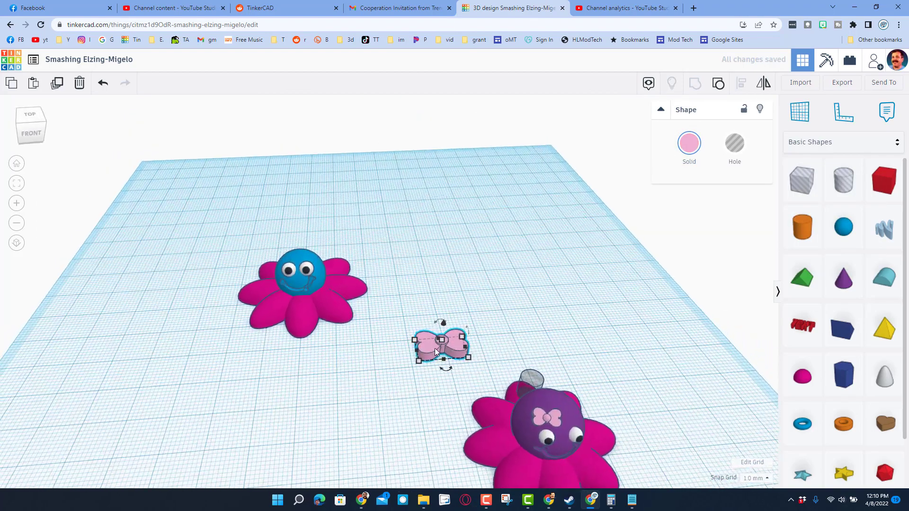
pyautogui.moveTo(426, 348); pyautogui.dragTo(316, 310)
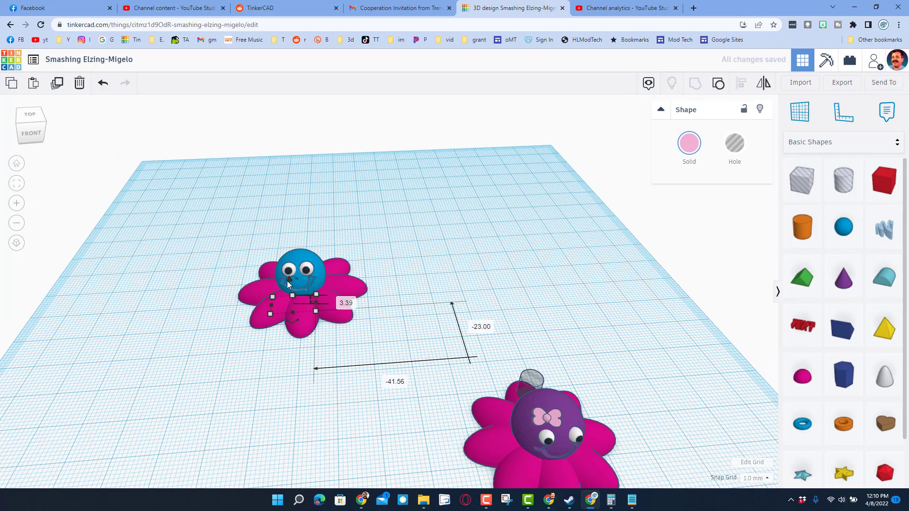
pyautogui.moveTo(287, 281); pyautogui.dragTo(280, 248)
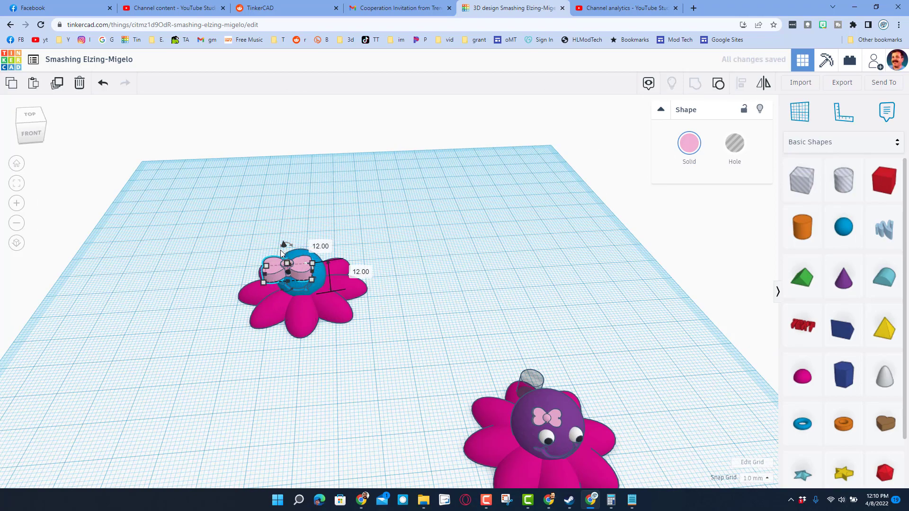
# From the left-side view, shift the bow to the top-left of the head.
pyautogui.moveTo(263, 311); pyautogui.dragTo(407, 298, button='right')
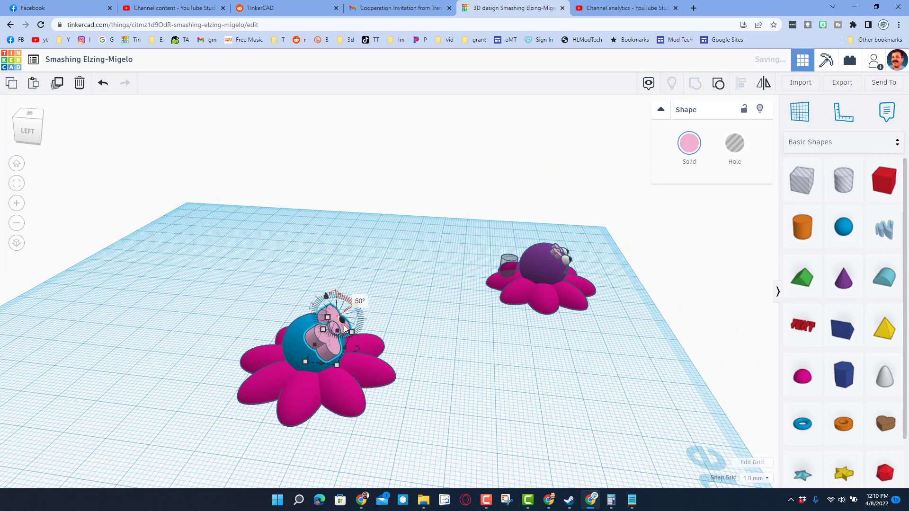
pyautogui.moveTo(332, 332); pyautogui.dragTo(305, 337)
pyautogui.moveTo(399, 340); pyautogui.dragTo(332, 311, button='right')
pyautogui.scroll(6, 337, 298)
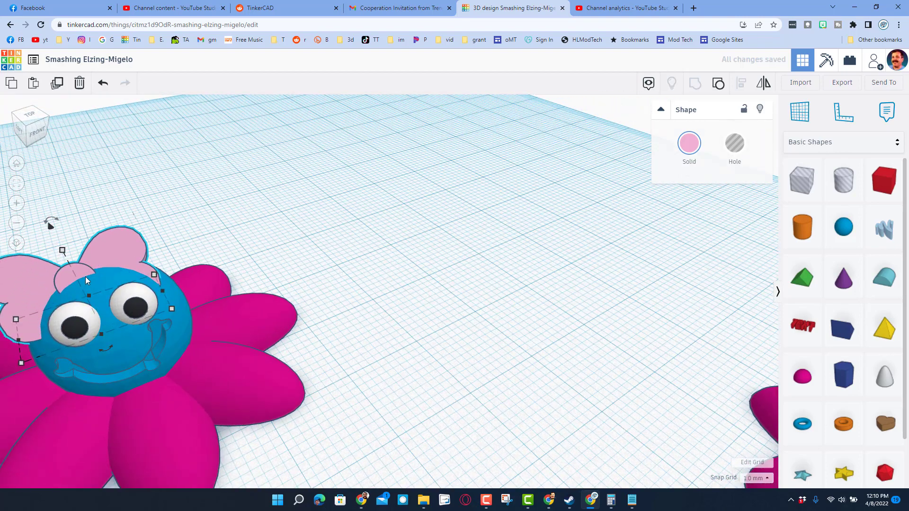
# Using a custom workplane on the head, shrink the bow to about 10.00 × 5.90.
pyautogui.moveTo(59, 268); pyautogui.dragTo(35, 279)
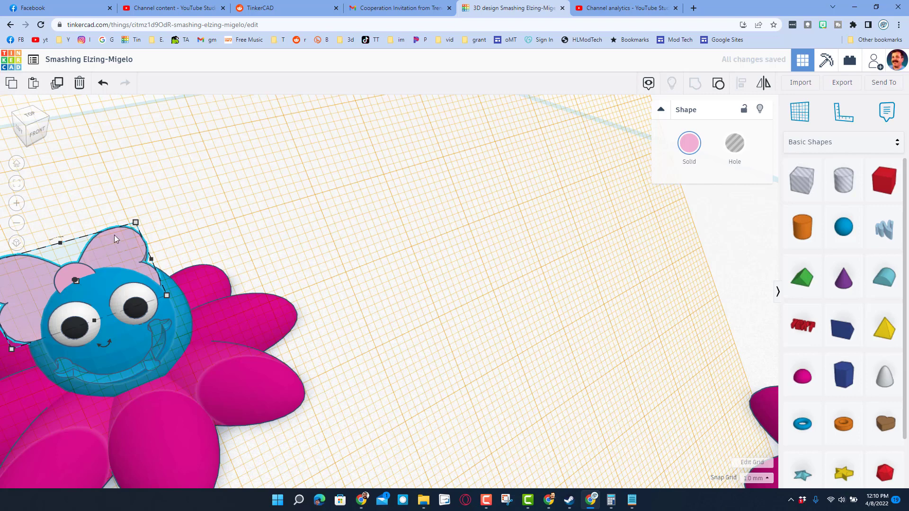
pyautogui.press('w')
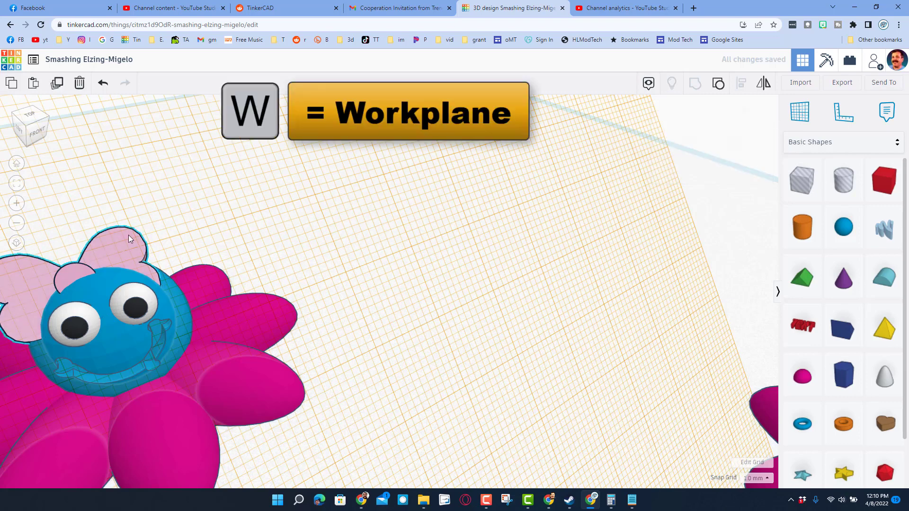
pyautogui.moveTo(133, 226)
pyautogui.moveTo(133, 225); pyautogui.dragTo(108, 265)
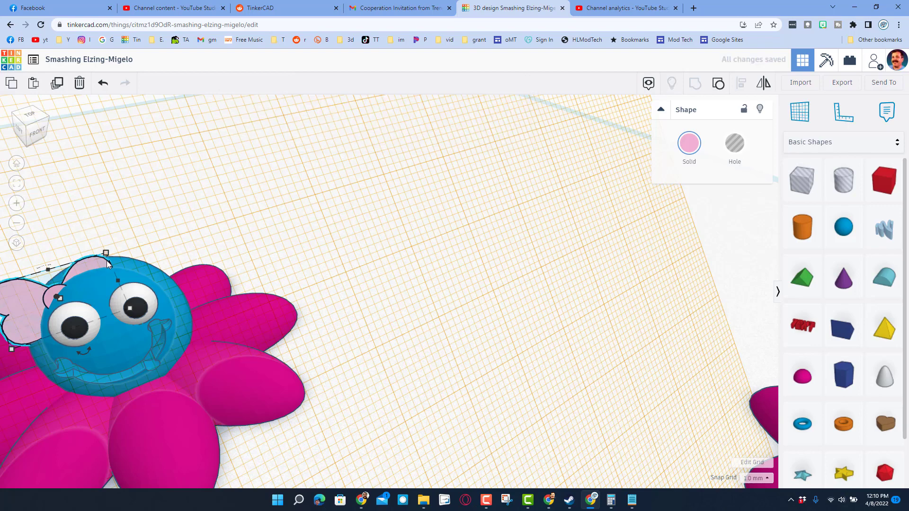
pyautogui.click(402, 349)
# Raise the bow to sit on top of the head and shrink it to about 8.00 wide.
pyautogui.scroll(-3, 398, 349)
pyautogui.moveTo(201, 308); pyautogui.dragTo(120, 356, button='right')
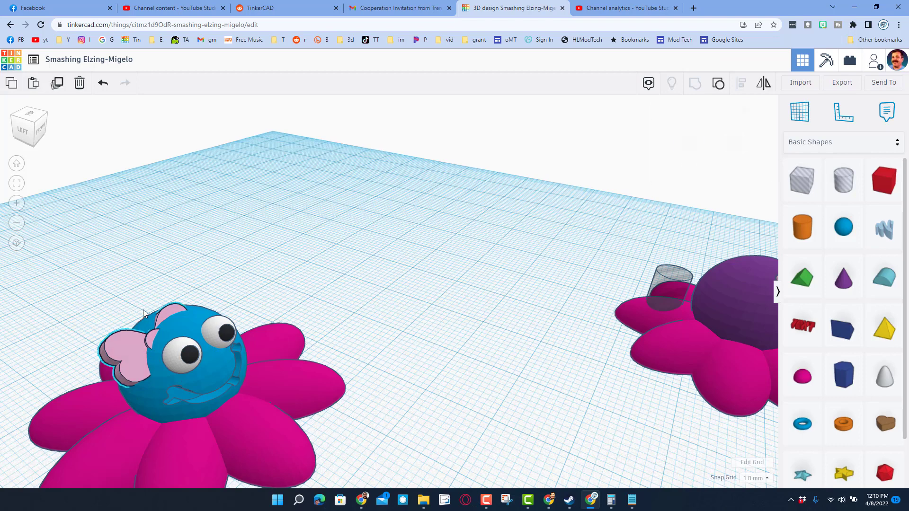
pyautogui.moveTo(142, 303); pyautogui.dragTo(134, 279)
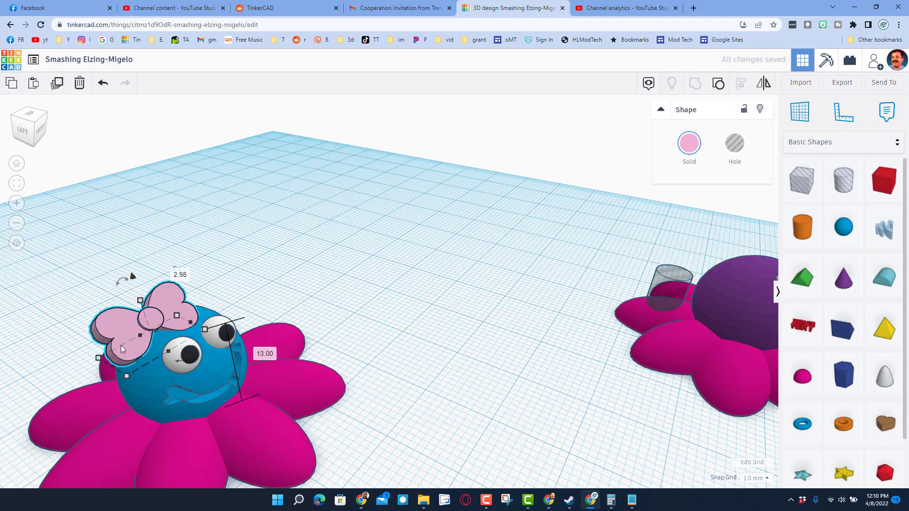
pyautogui.moveTo(103, 362); pyautogui.dragTo(129, 355)
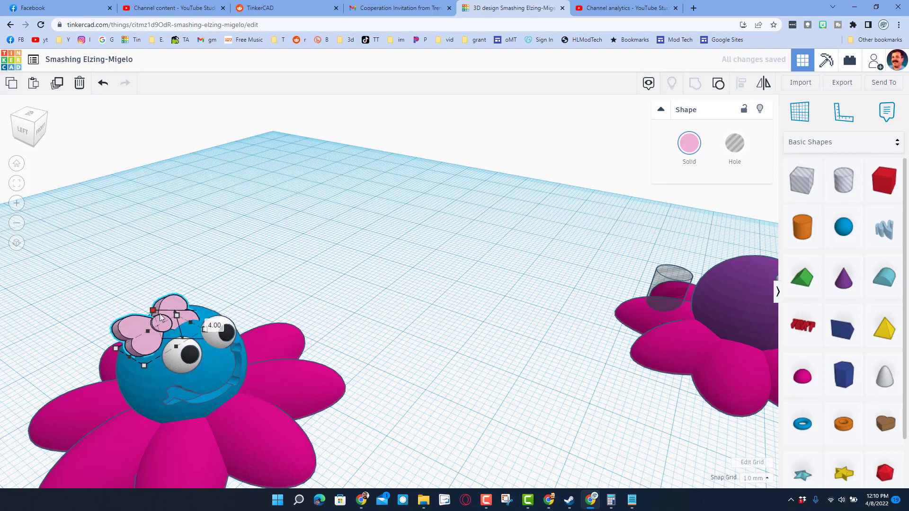
pyautogui.moveTo(149, 303); pyautogui.dragTo(297, 357, button='right')
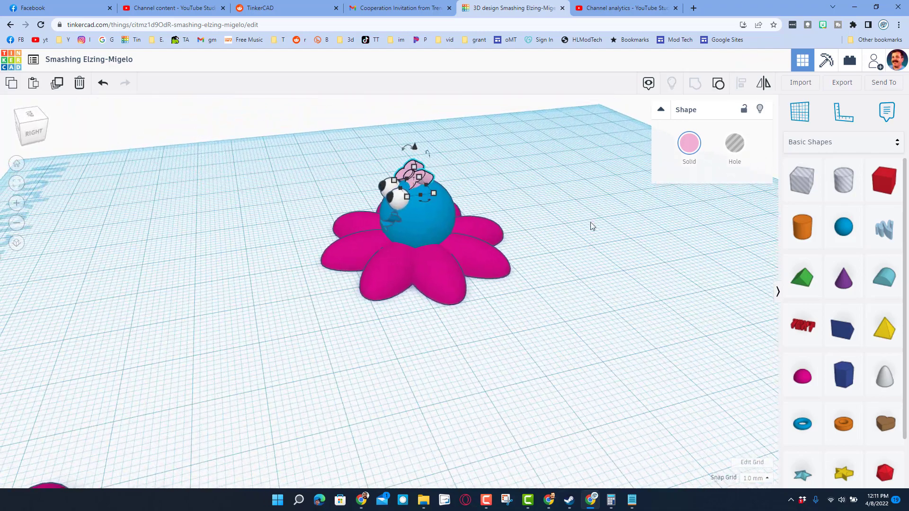
# Add a 64-sided cylinder hole sized 5.00 × 5.00 beside the blue octopus.
pyautogui.moveTo(586, 245); pyautogui.dragTo(521, 308, button='right')
pyautogui.scroll(3, 521, 309)
pyautogui.scroll(-3, 587, 287)
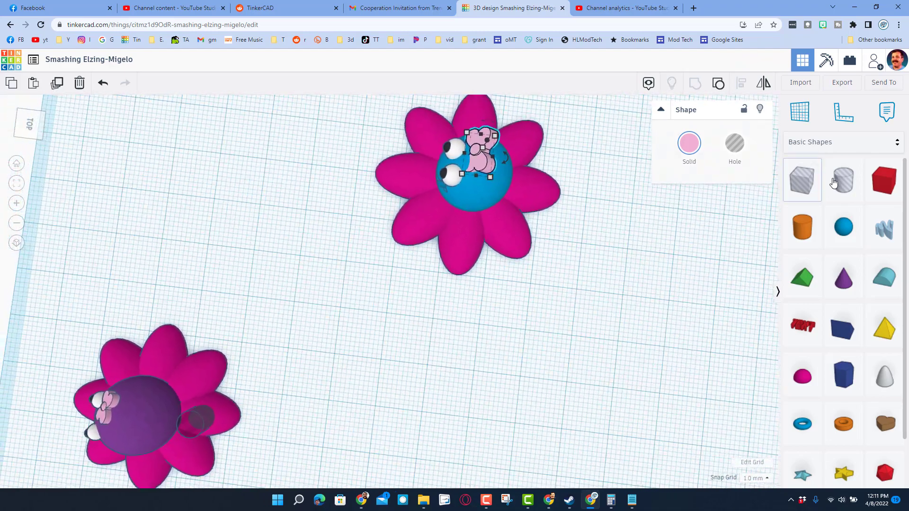
pyautogui.moveTo(844, 180); pyautogui.dragTo(609, 256)
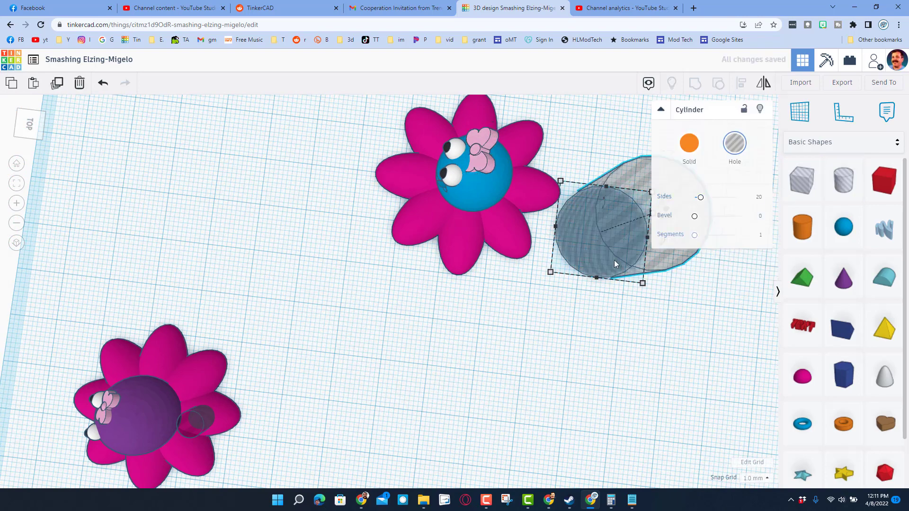
pyautogui.moveTo(705, 202); pyautogui.dragTo(735, 197)
pyautogui.moveTo(642, 284); pyautogui.dragTo(579, 263)
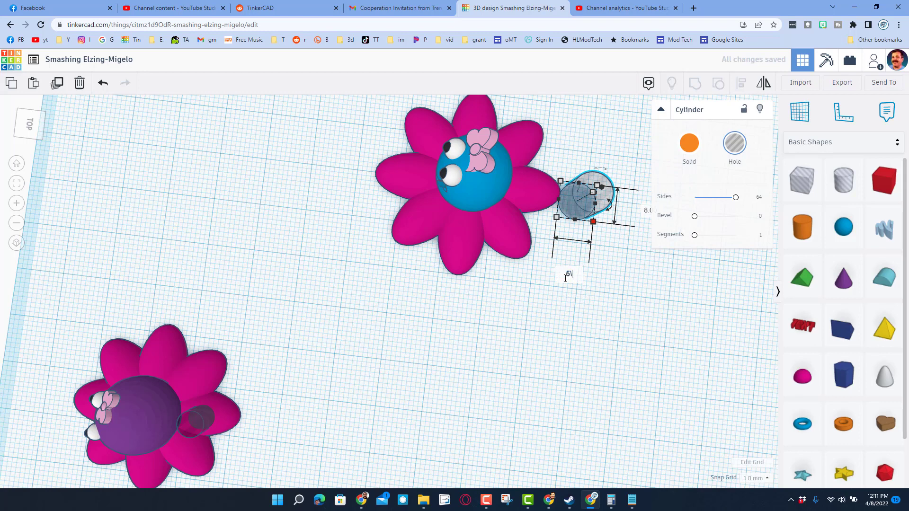
pyautogui.press('Return')
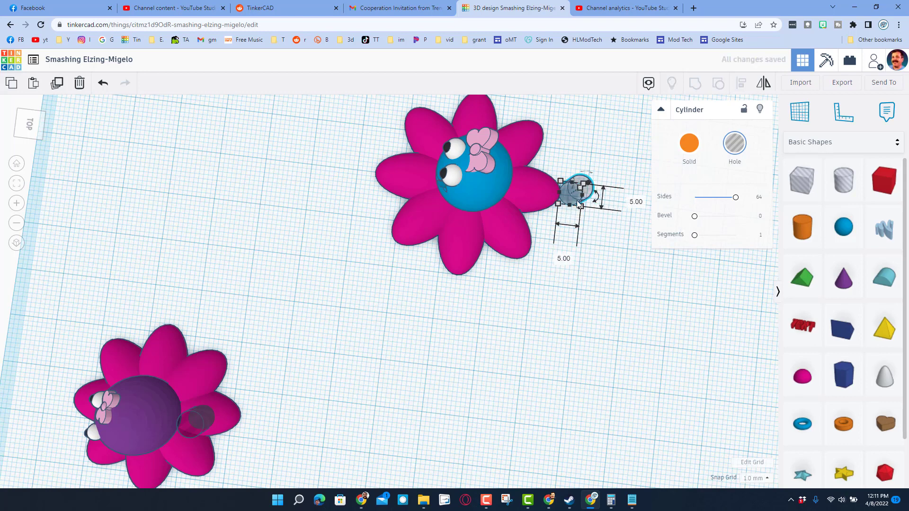
# Move the hole onto the right pink leg and group them so it cuts through.
pyautogui.moveTo(579, 204); pyautogui.dragTo(529, 201)
pyautogui.click(578, 176)
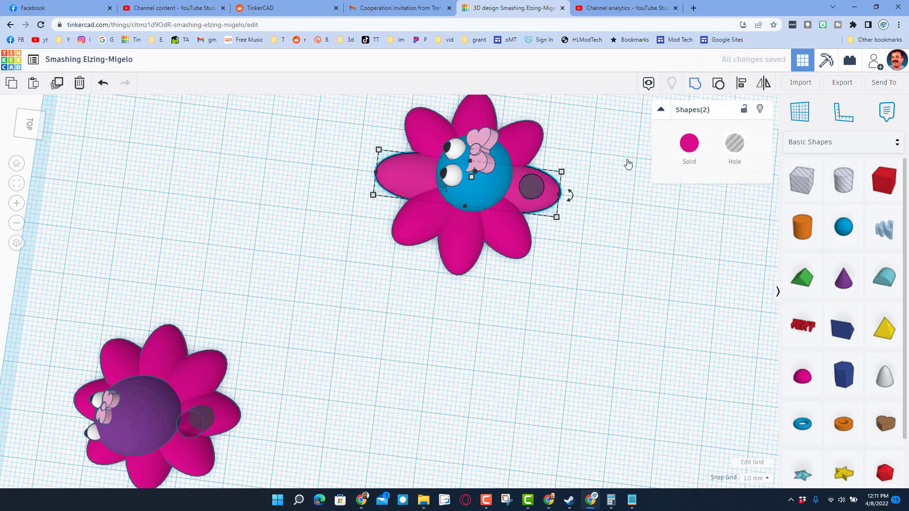
pyautogui.hotkey('ctrl', 'g')
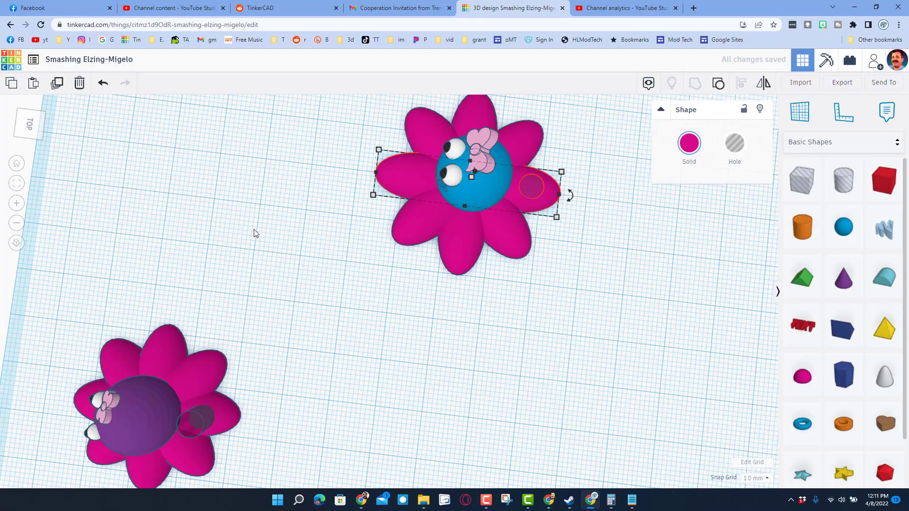
pyautogui.moveTo(253, 232); pyautogui.dragTo(468, 308, button='right')
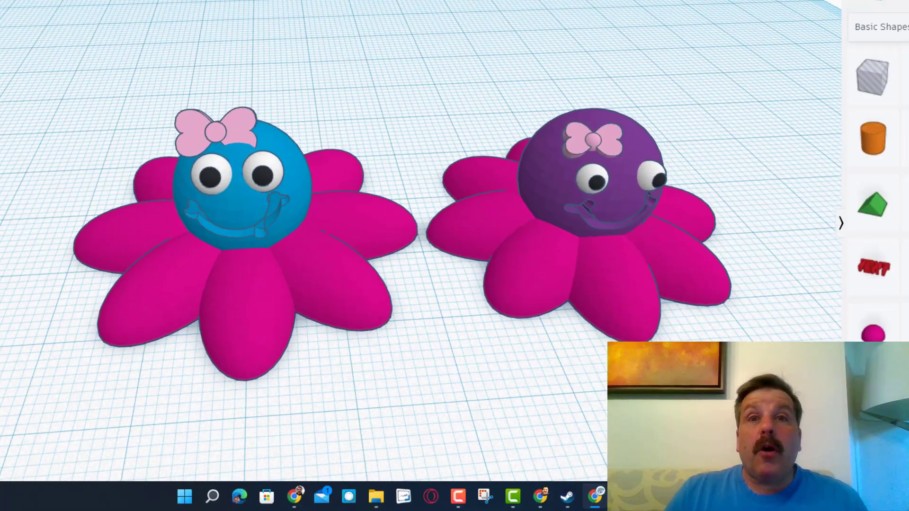